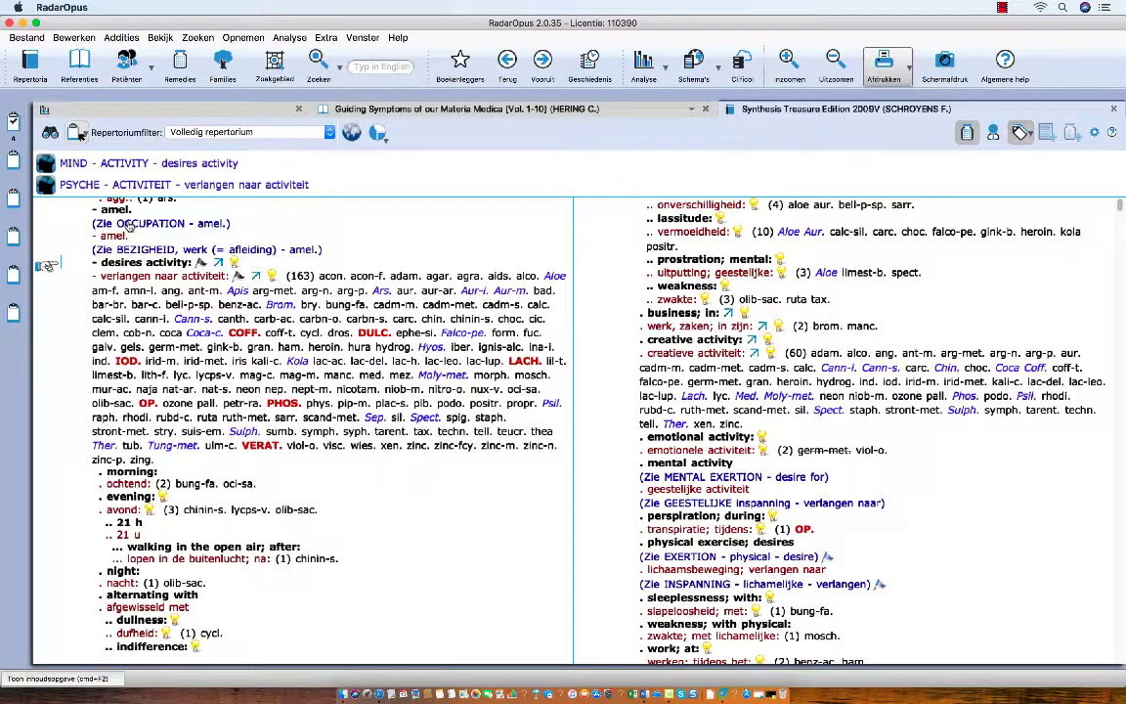
Step: Drag the rubric 'desires activity - creative activity' onto clipboard 2, then scroll on to AFFECTION
{"action": "scroll", "coordinate": [132, 245], "scroll_direction": "down", "scroll_amount": 10}
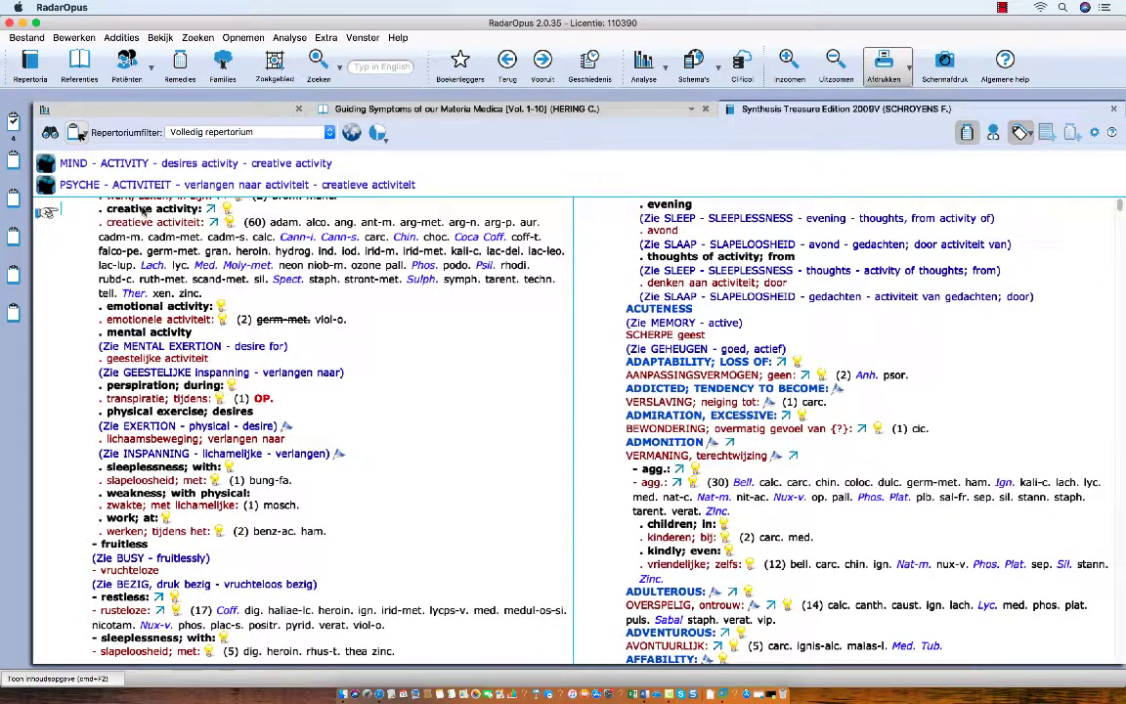
{"action": "left_click_drag", "start_coordinate": [125, 210], "coordinate": [13, 167]}
{"action": "scroll", "coordinate": [116, 279], "scroll_direction": "down", "scroll_amount": 15}
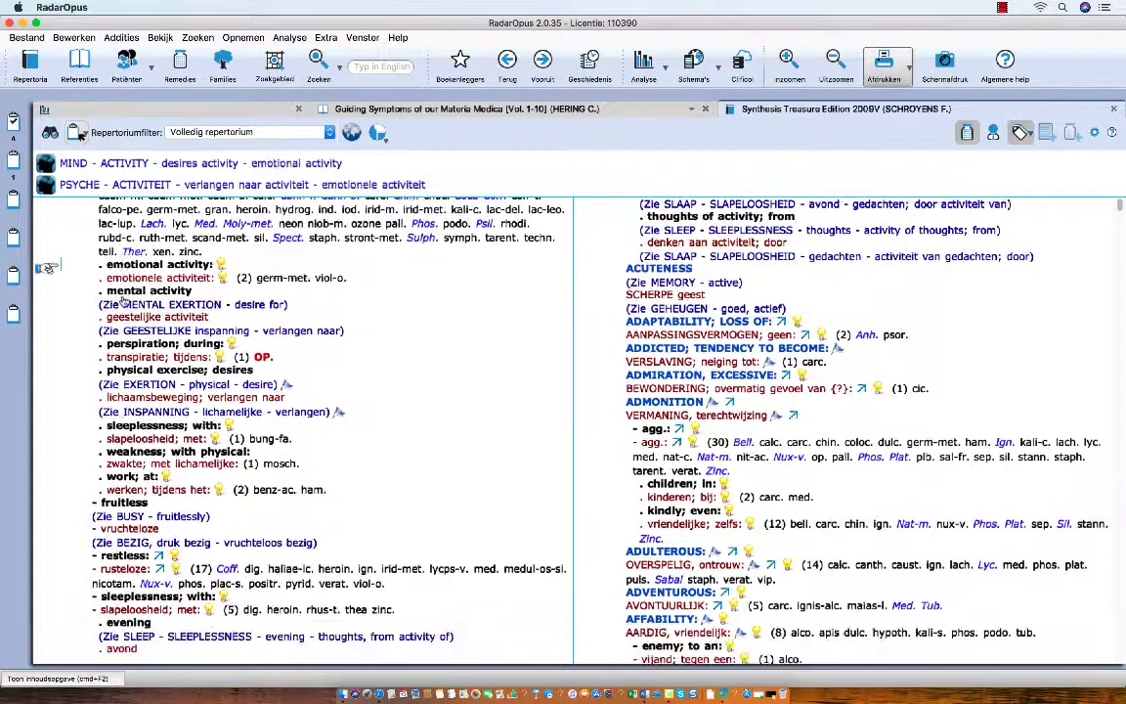
{"action": "scroll", "coordinate": [124, 304], "scroll_direction": "down", "scroll_amount": 10}
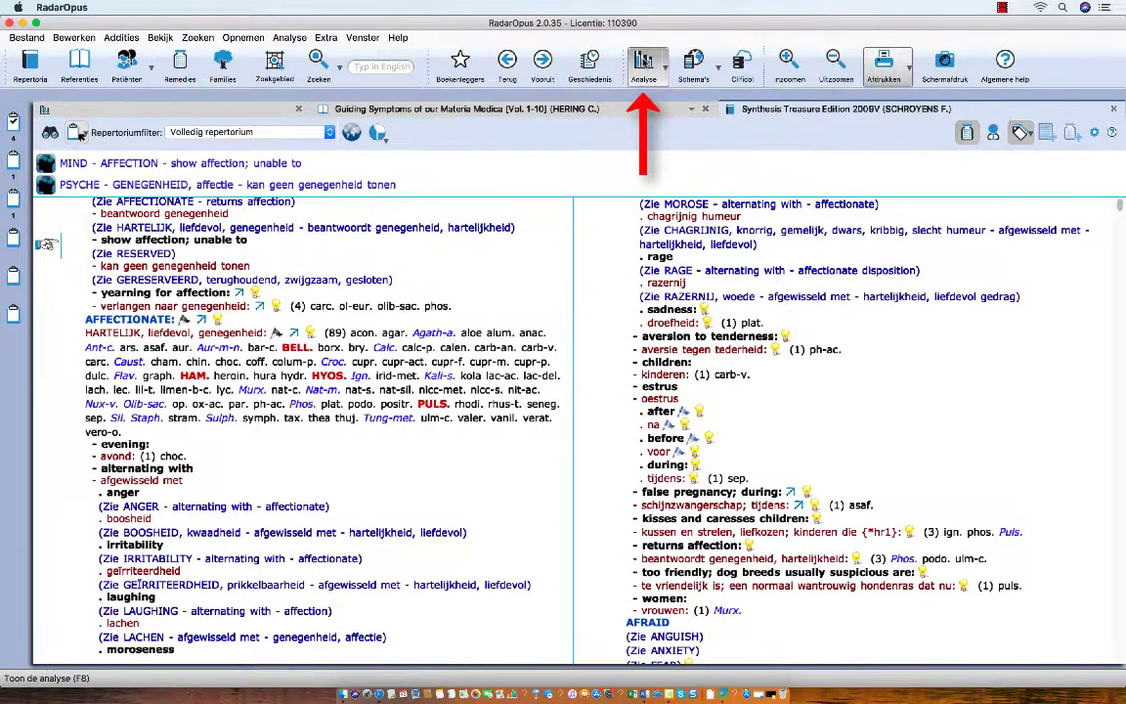
Step: Show the analysis combining clipboards 1 and 3 only: 5 symptoms across 317 remedies
{"action": "left_click", "coordinate": [643, 66]}
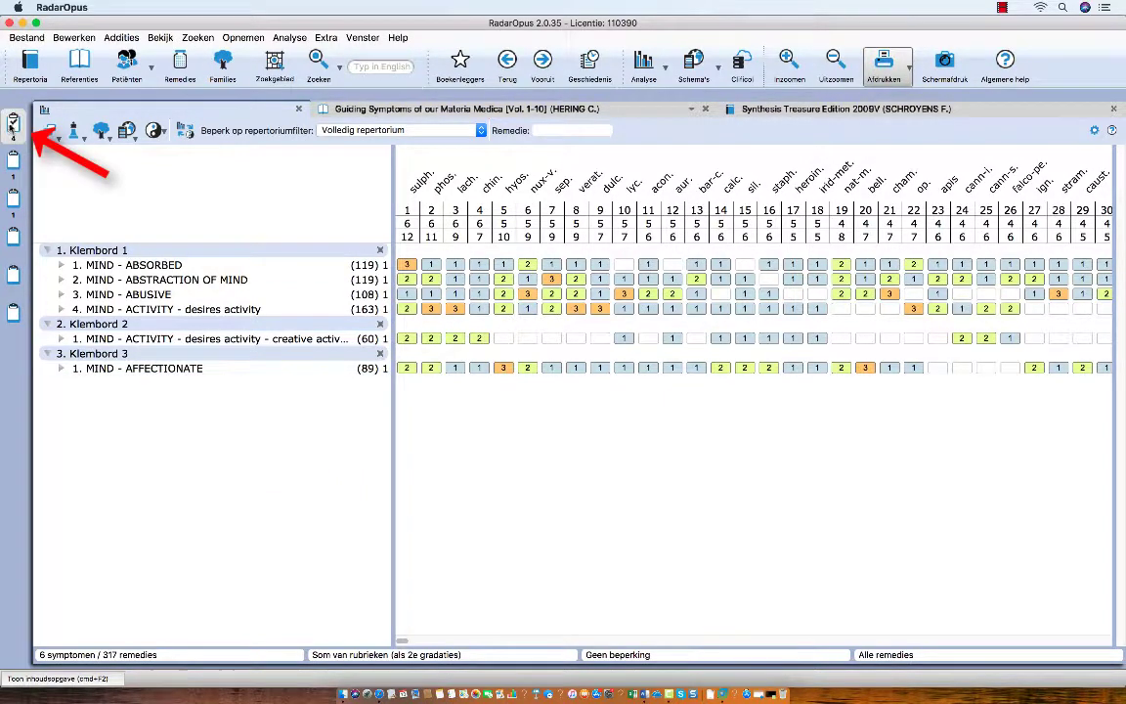
{"action": "left_click", "coordinate": [13, 122]}
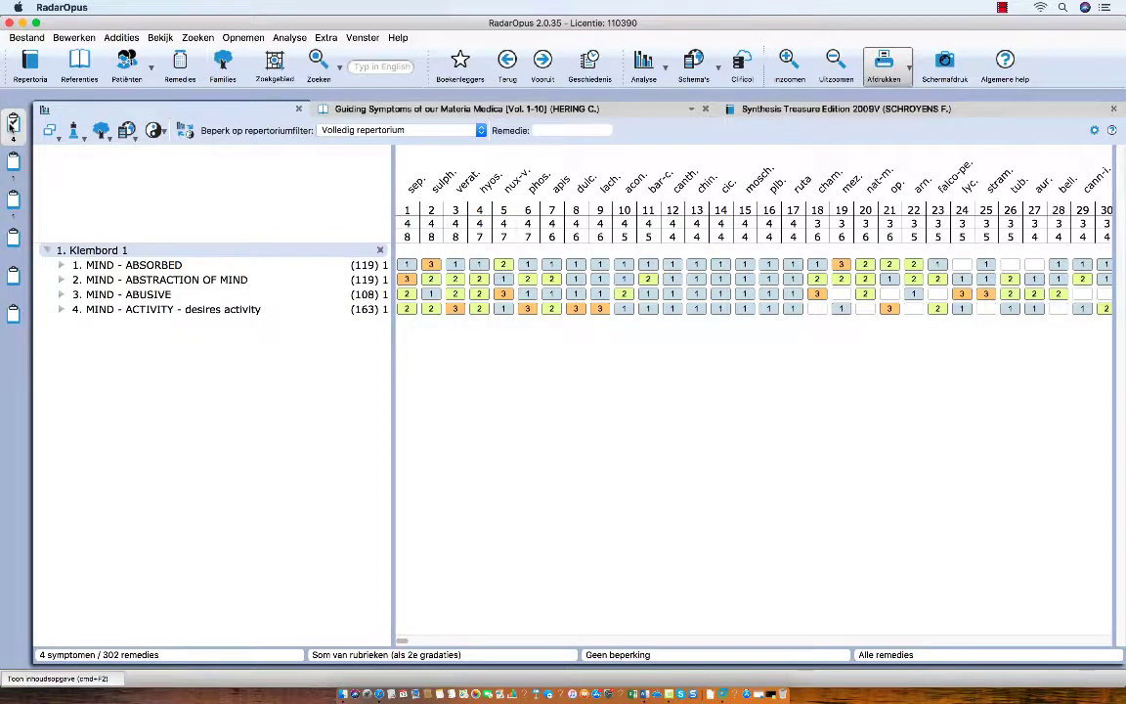
{"action": "left_click", "coordinate": [14, 200]}
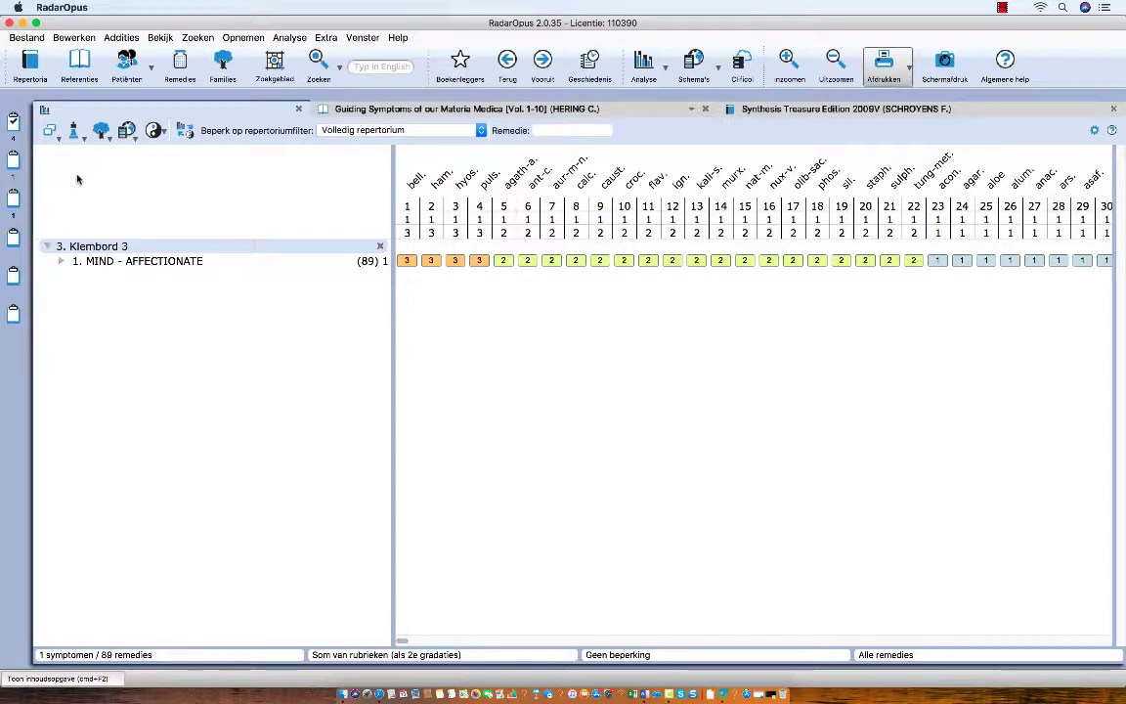
{"action": "left_click", "coordinate": [16, 124]}
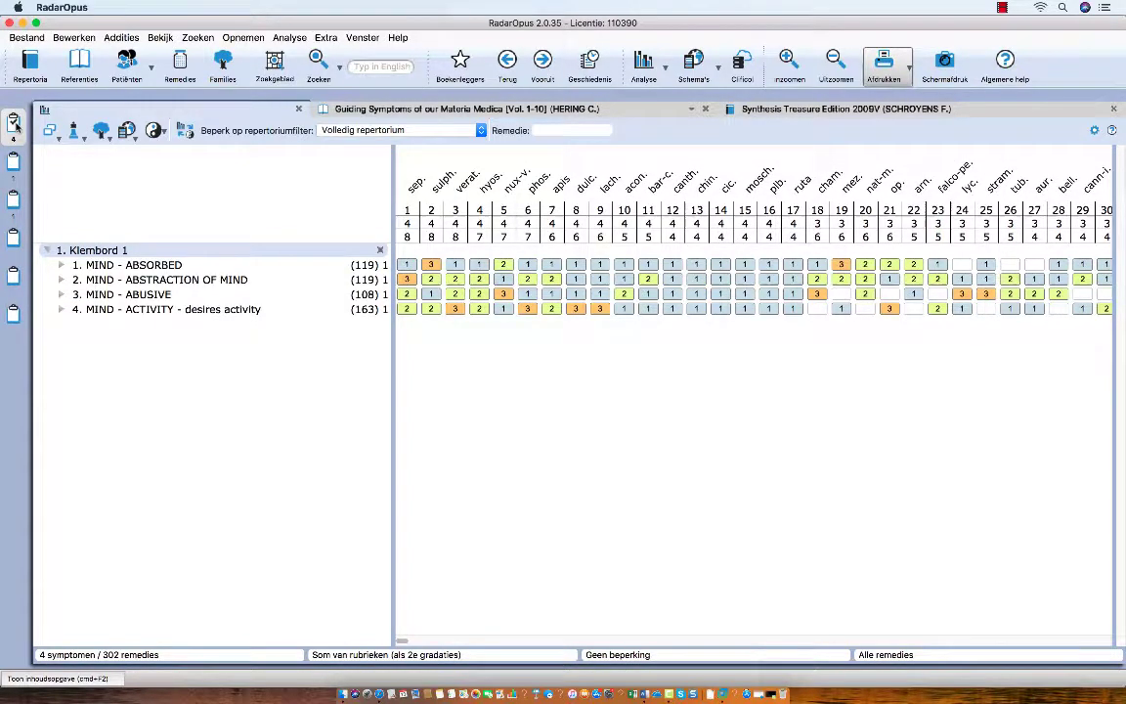
{"action": "left_click", "coordinate": [16, 198]}
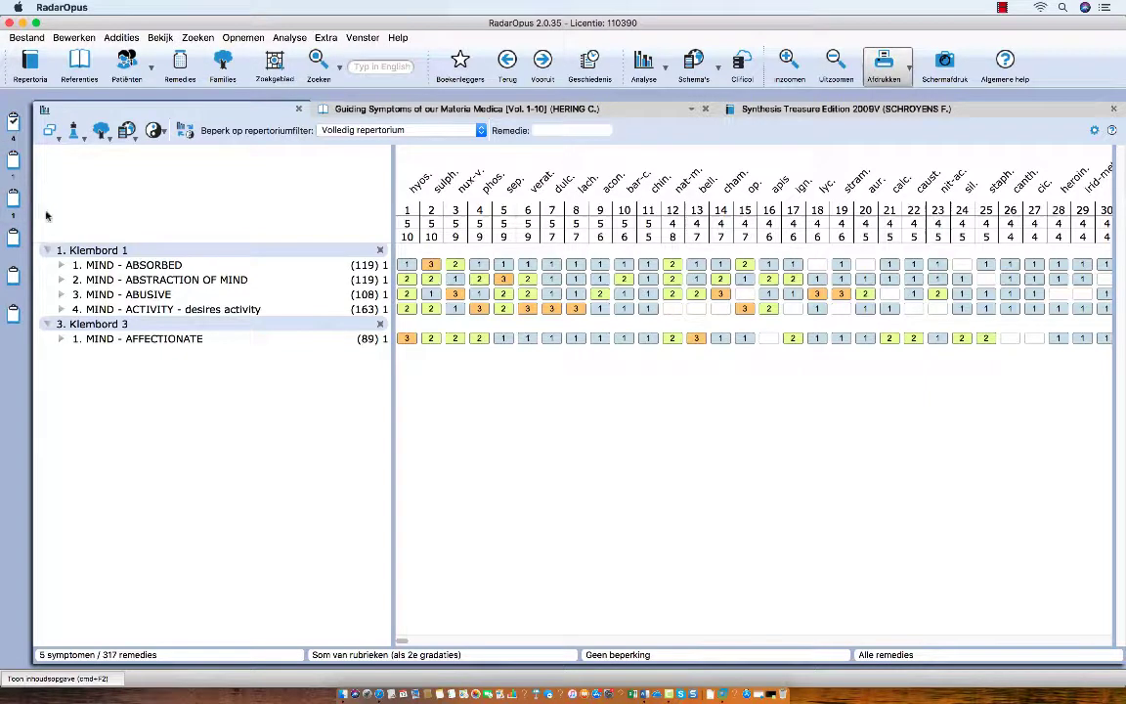
{"action": "mouse_move", "coordinate": [104, 338]}
Step: Toggle the Analyse view off and on so all three clipboards show: 6 symptoms
{"action": "left_click", "coordinate": [643, 66]}
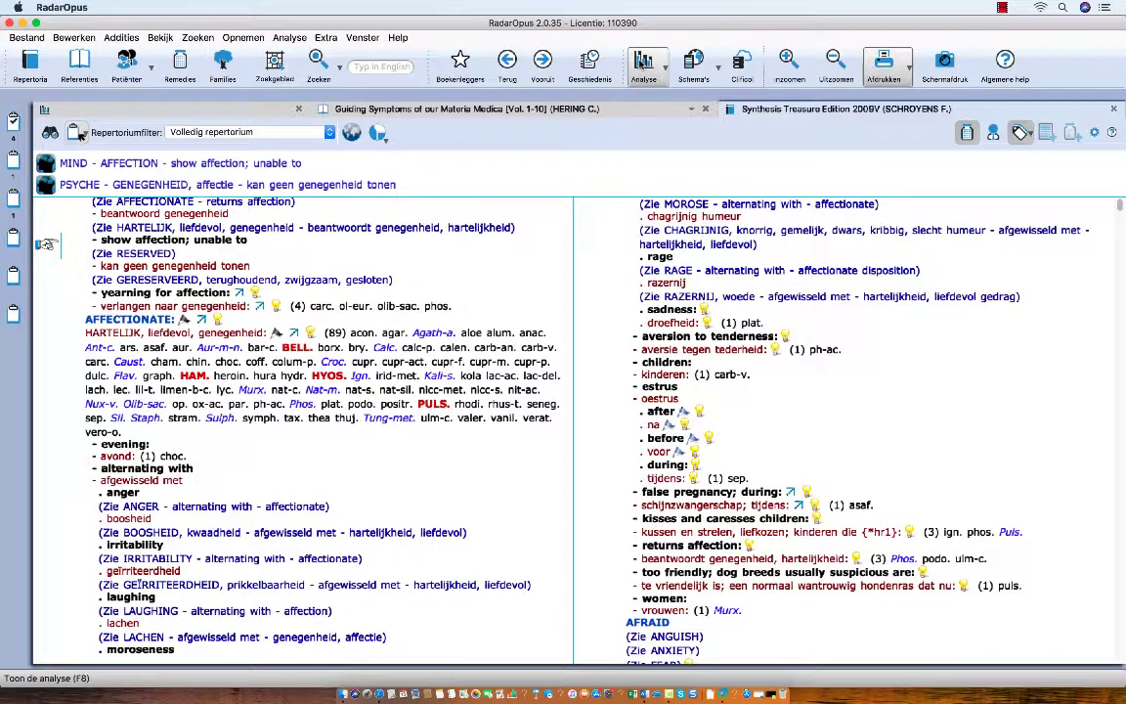
{"action": "left_click", "coordinate": [641, 64]}
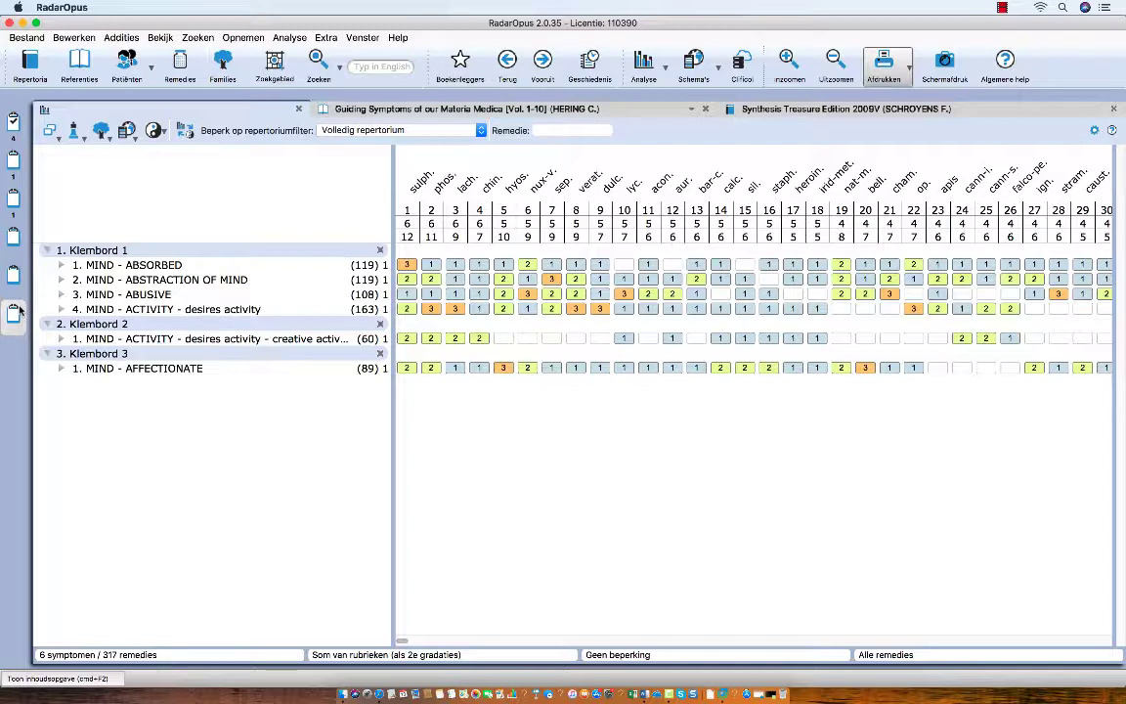
Step: Open Analyse opslaan from clipboard 1's context menu to save with a new patient
{"action": "right_click", "coordinate": [10, 133]}
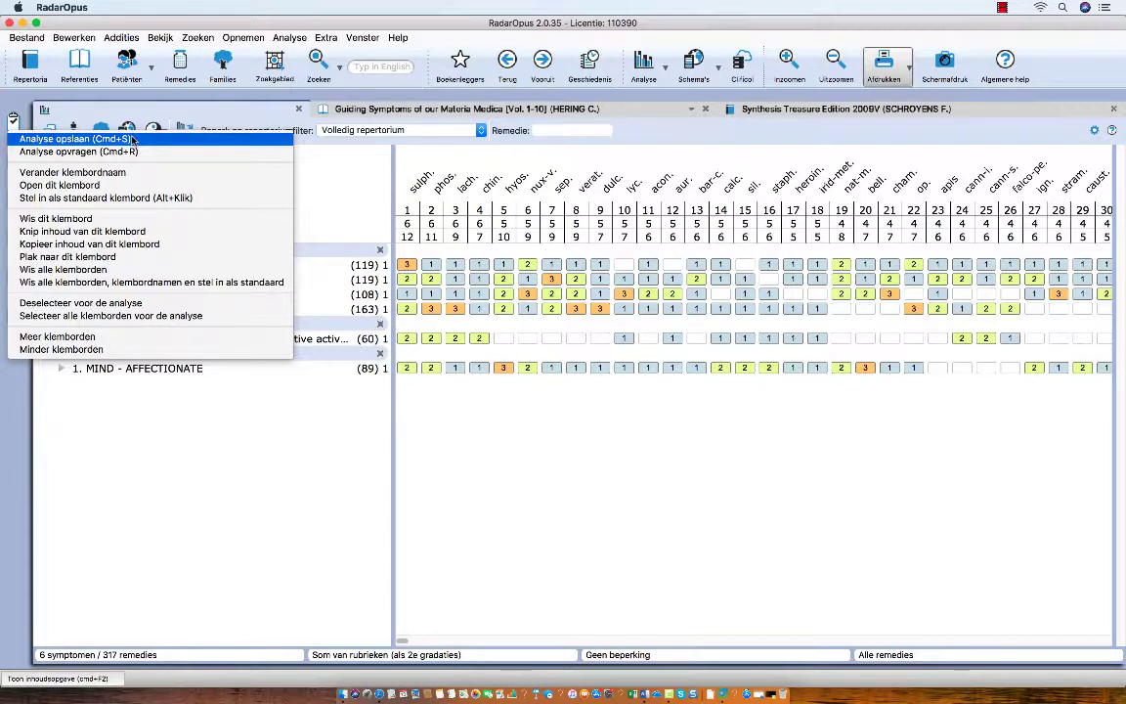
{"action": "left_click", "coordinate": [131, 139]}
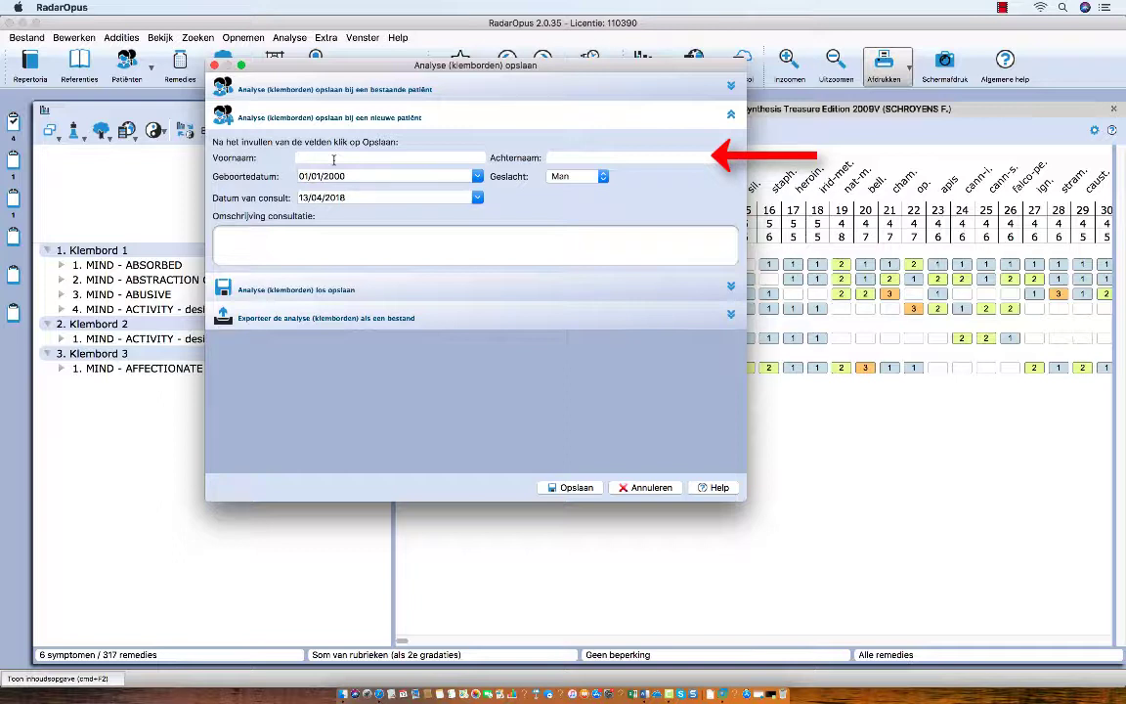
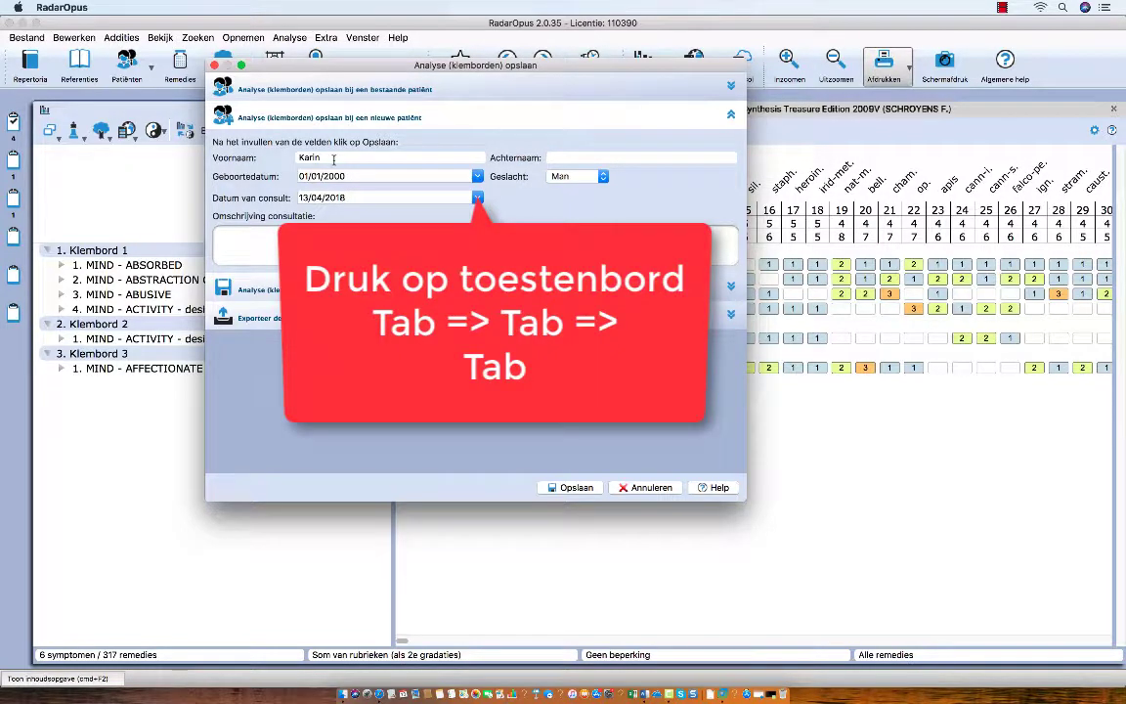
Step: Enter the new patient's first name, surname and birth date, and save the analysis
{"action": "key", "text": "Tab"}
{"action": "key", "text": "Tab"}
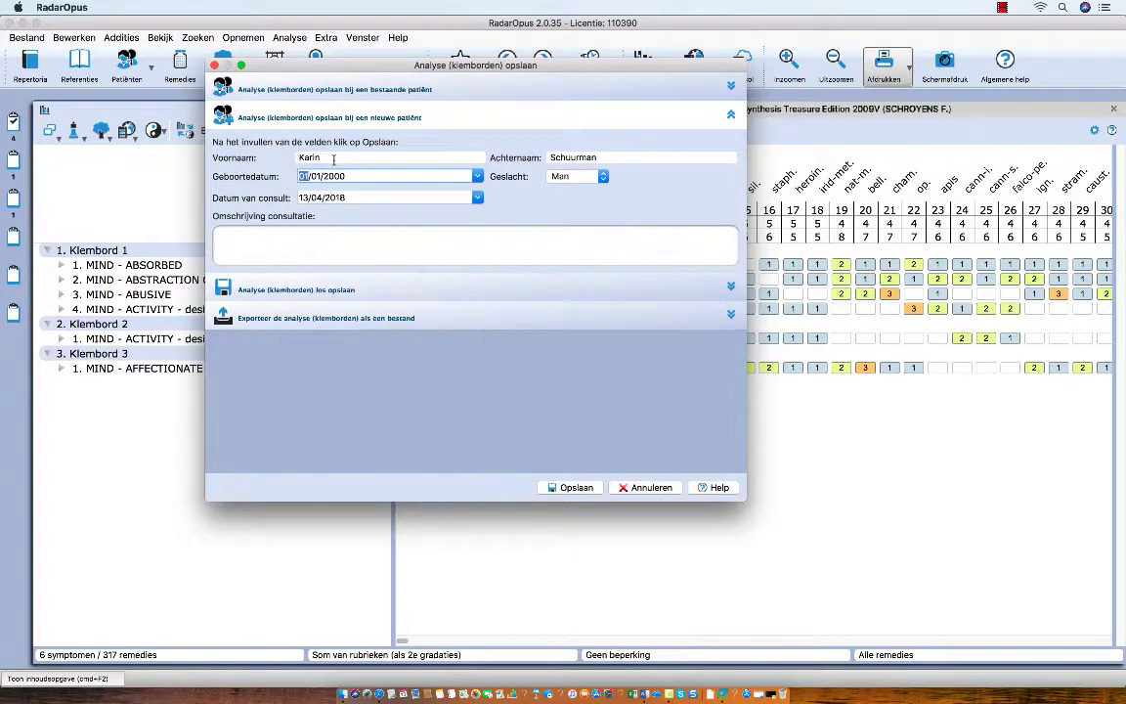
{"action": "left_click", "coordinate": [554, 486]}
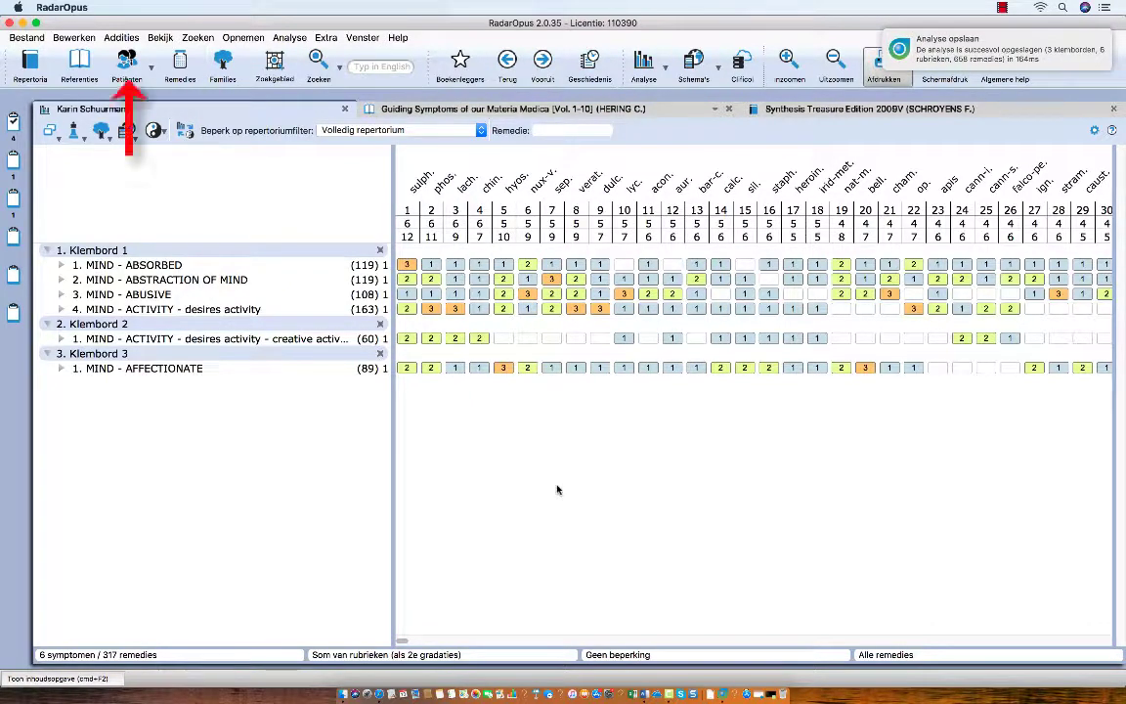
Step: Show the Patiënten list containing the newly saved patient with 1 consult
{"action": "left_click", "coordinate": [127, 69]}
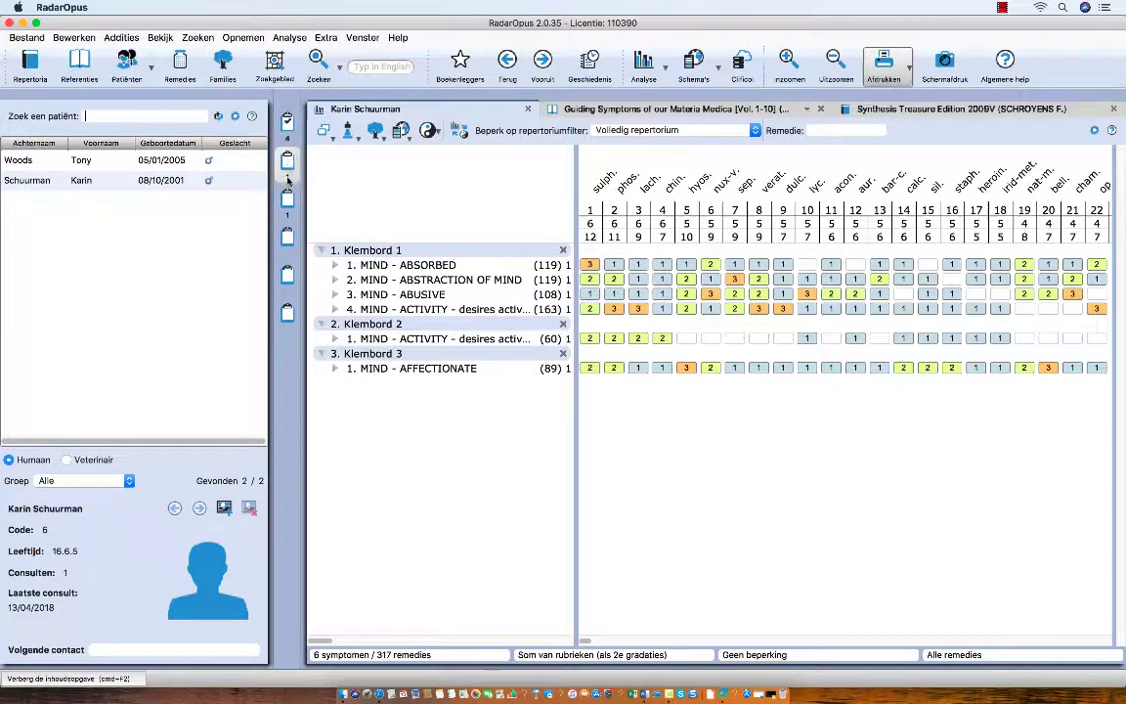
Step: Empty all clipboards, close the Guiding Symptoms book, and hide the patient panel with Cmd+F2
{"action": "right_click", "coordinate": [290, 125]}
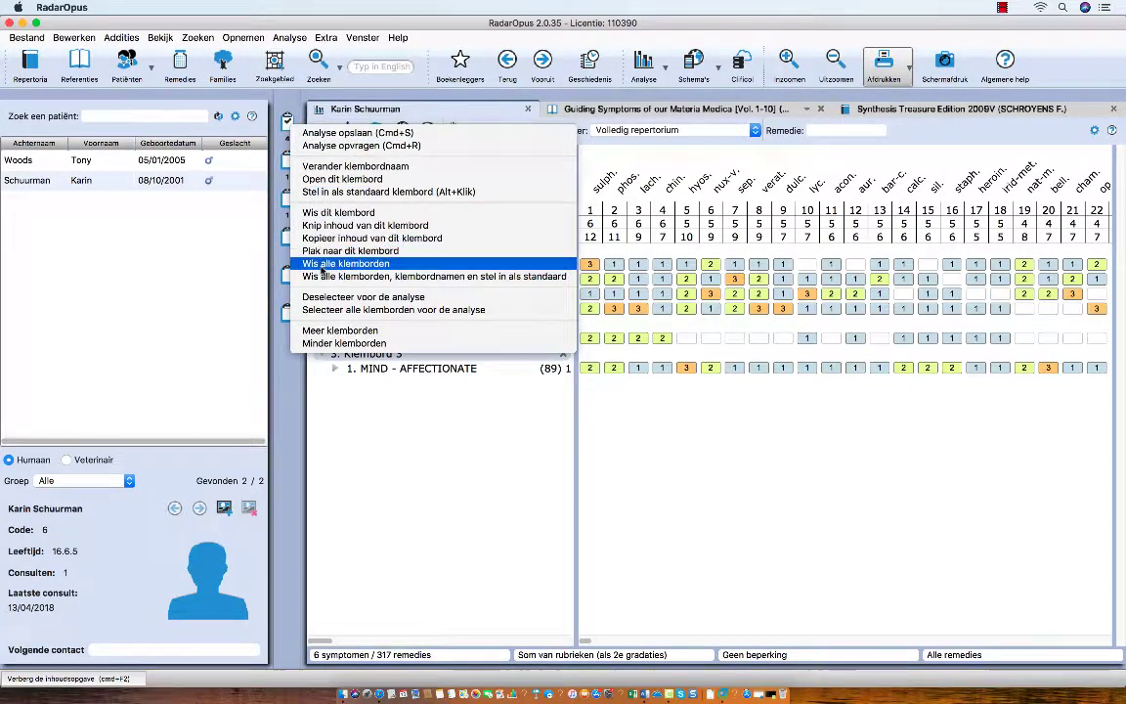
{"action": "left_click", "coordinate": [321, 266]}
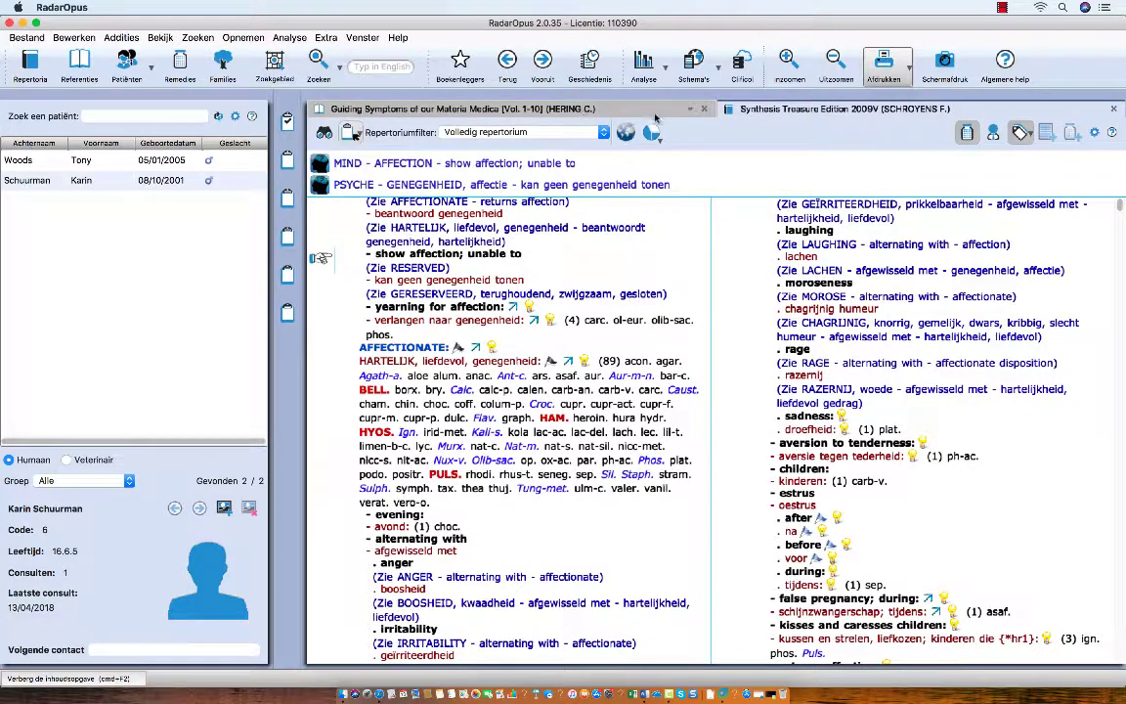
{"action": "left_click", "coordinate": [690, 108]}
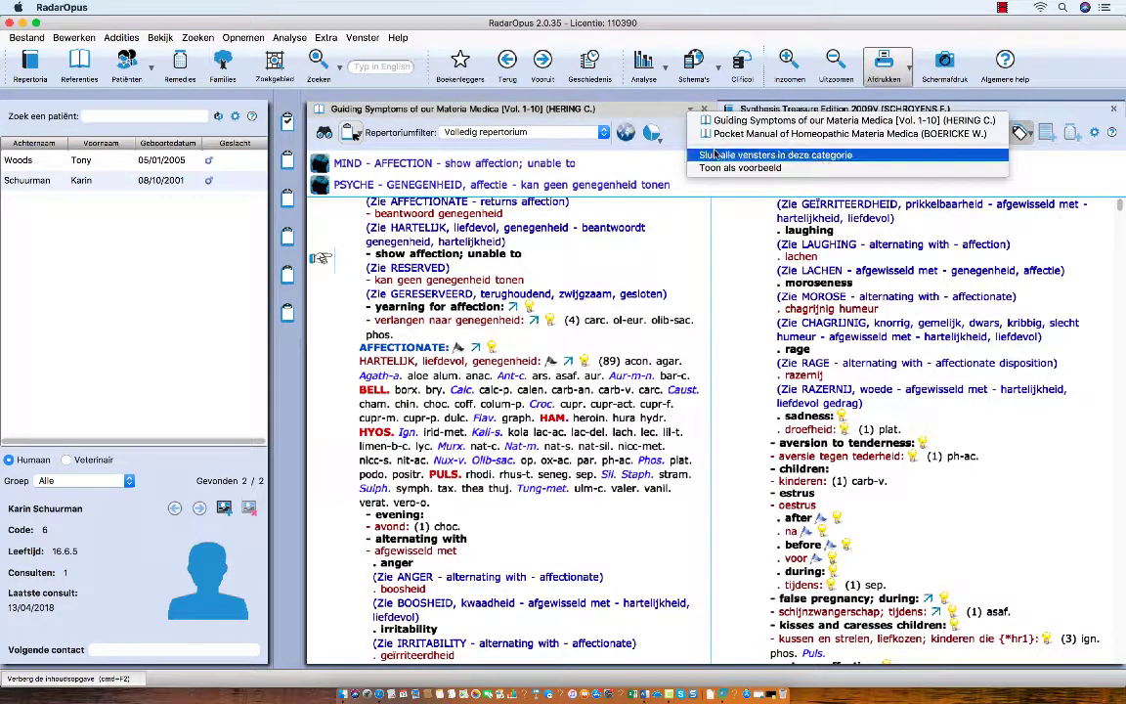
{"action": "left_click", "coordinate": [716, 154]}
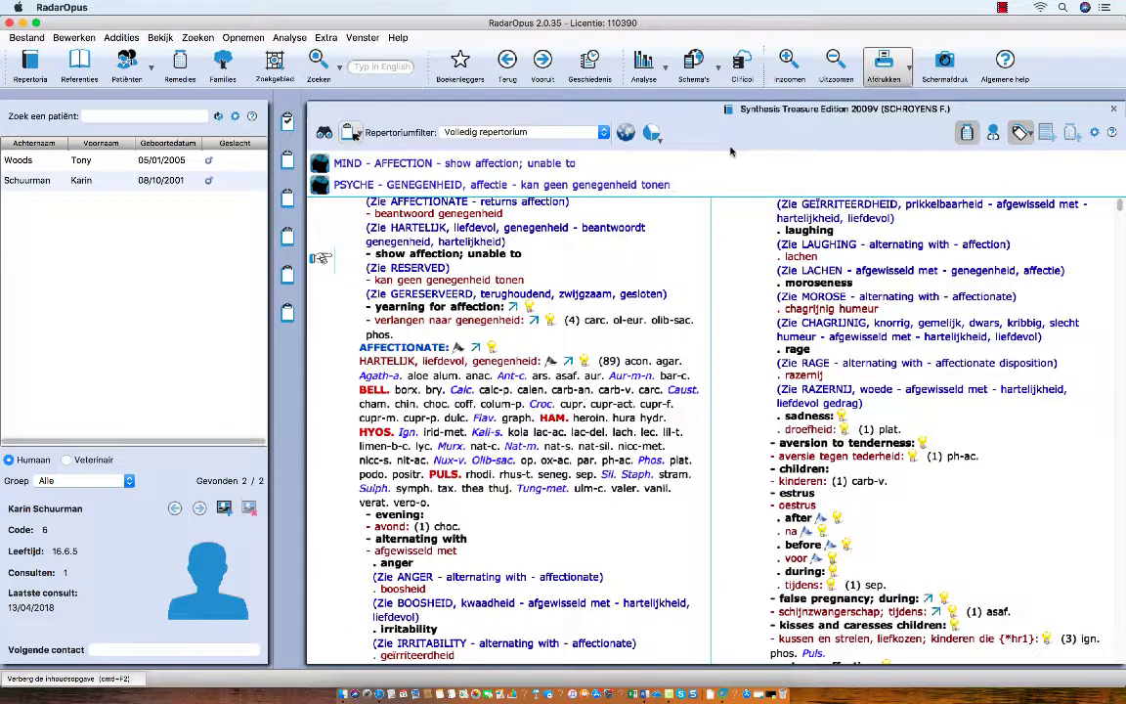
{"action": "key", "text": "super+F2"}
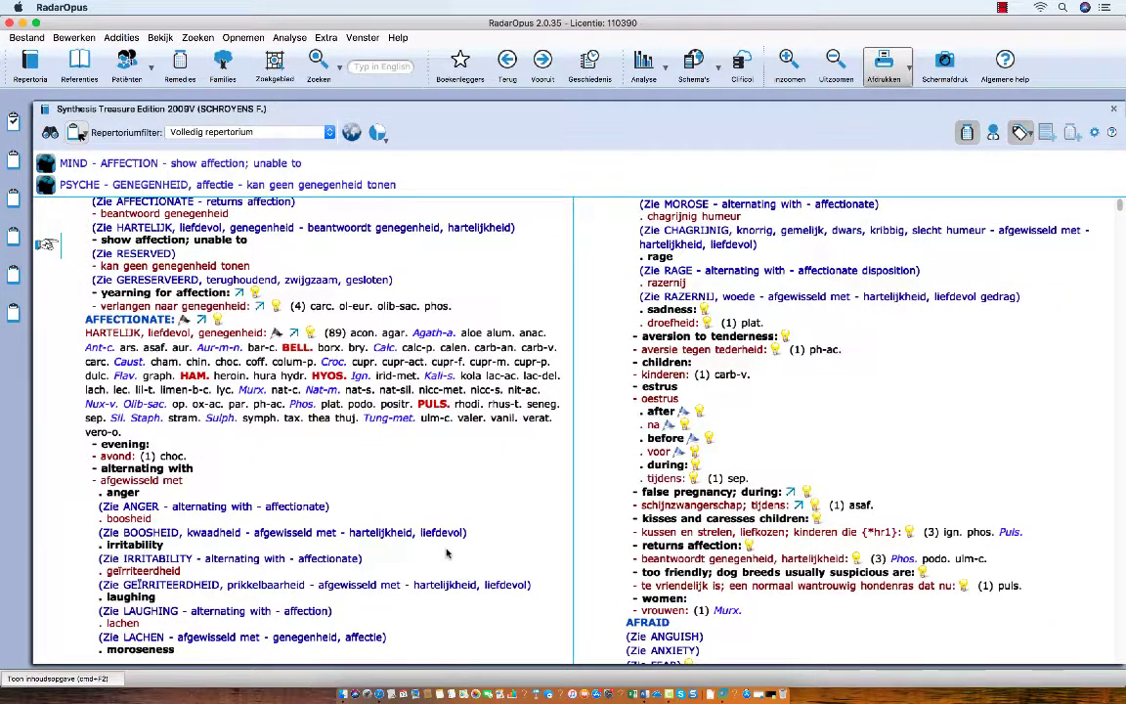
Step: Reopen the patient panel and open the second patient's file from the list
{"action": "left_click", "coordinate": [125, 64]}
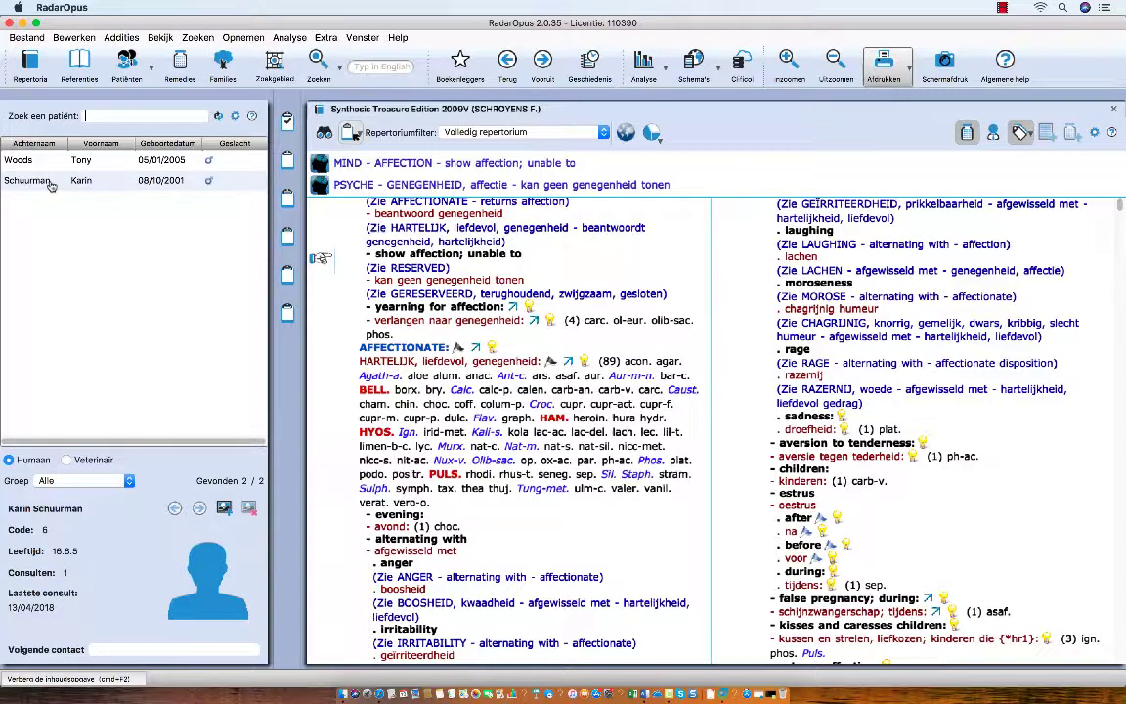
{"action": "double_click", "coordinate": [29, 181]}
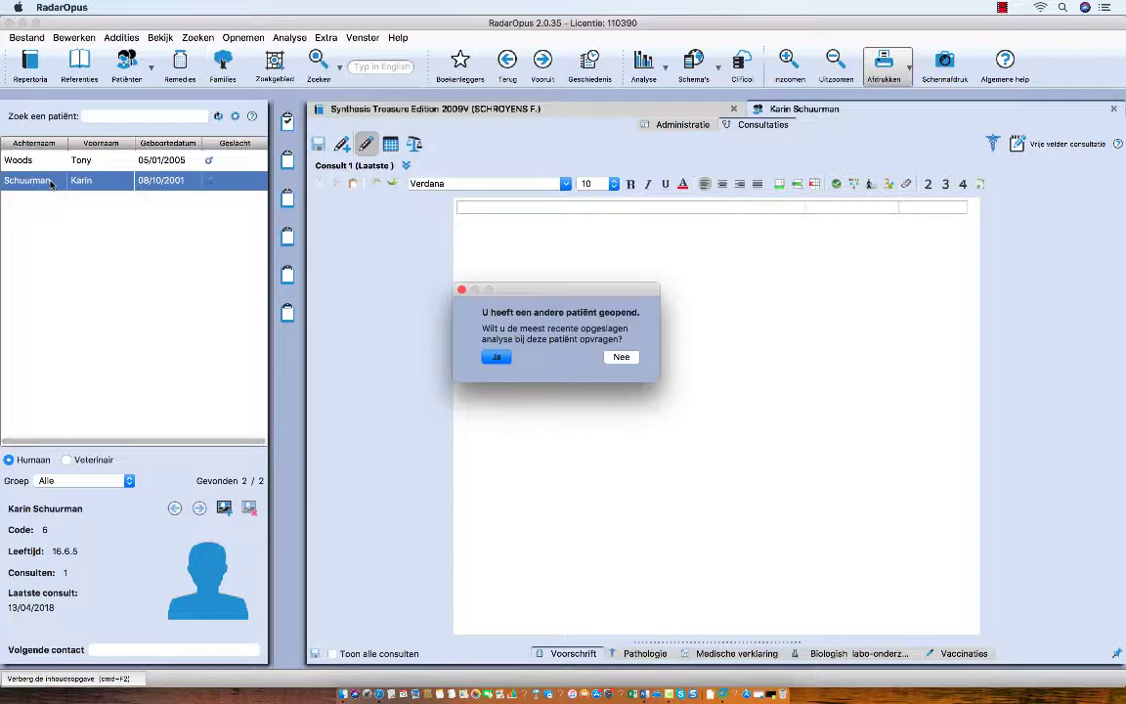
Step: Retrieve her latest analysis, review Administratie address and contact details, then return to Consultaties
{"action": "left_click", "coordinate": [496, 357]}
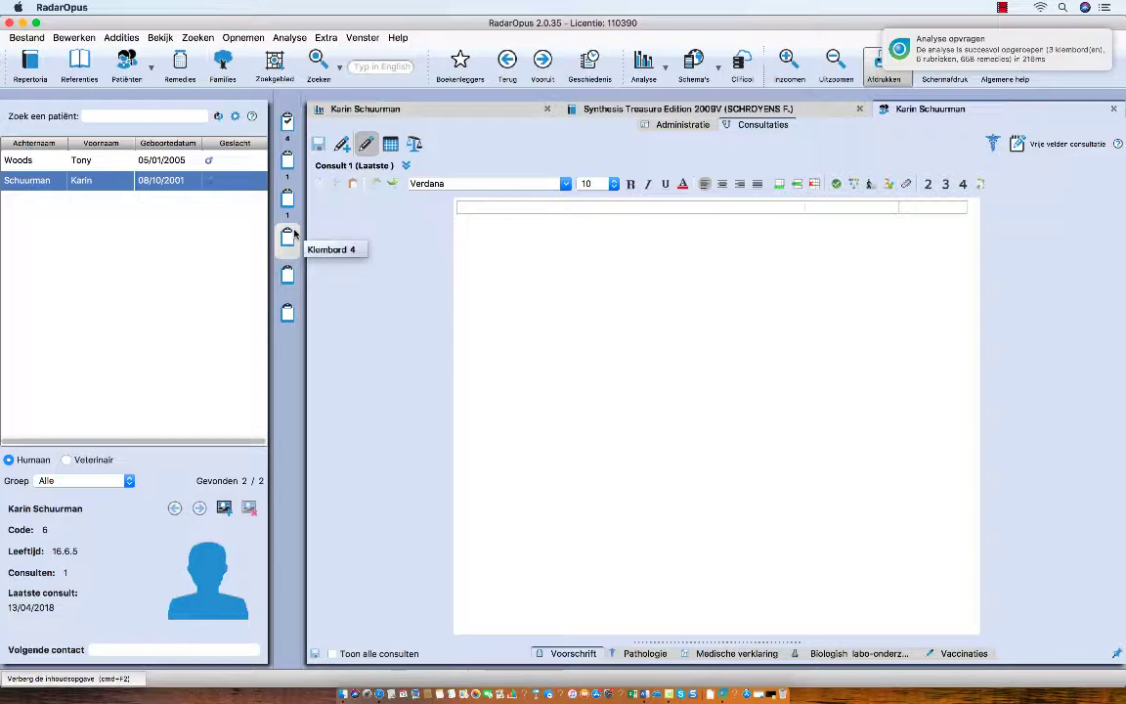
{"action": "left_click", "coordinate": [674, 125]}
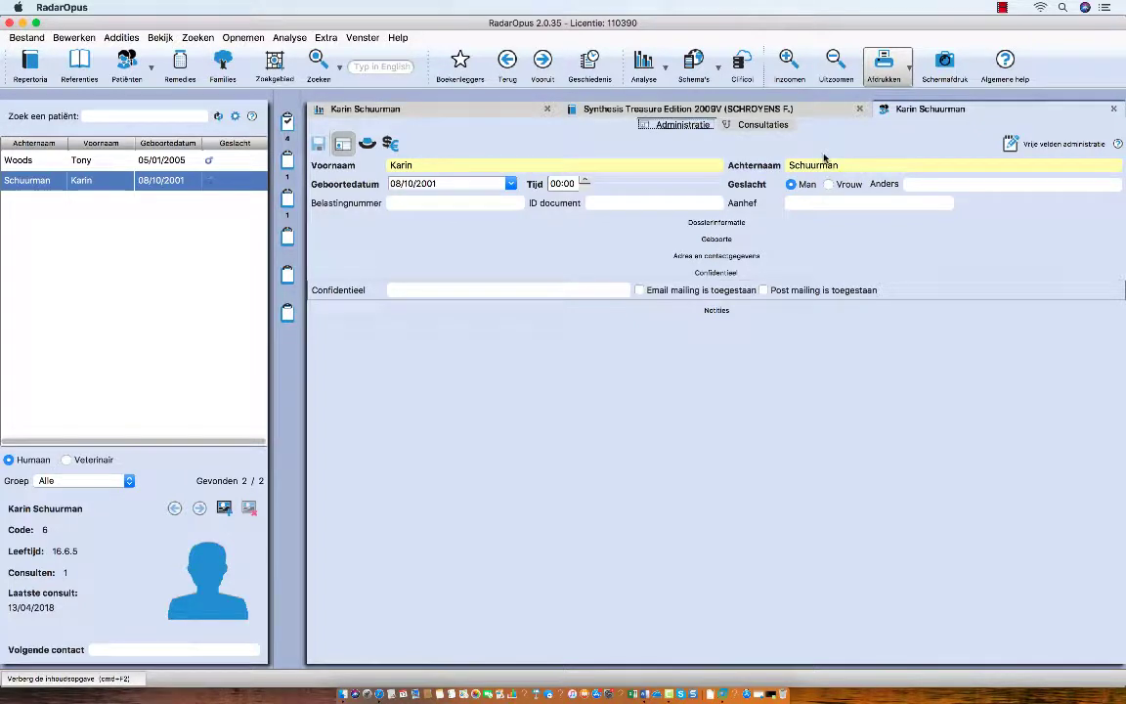
{"action": "left_click", "coordinate": [711, 256]}
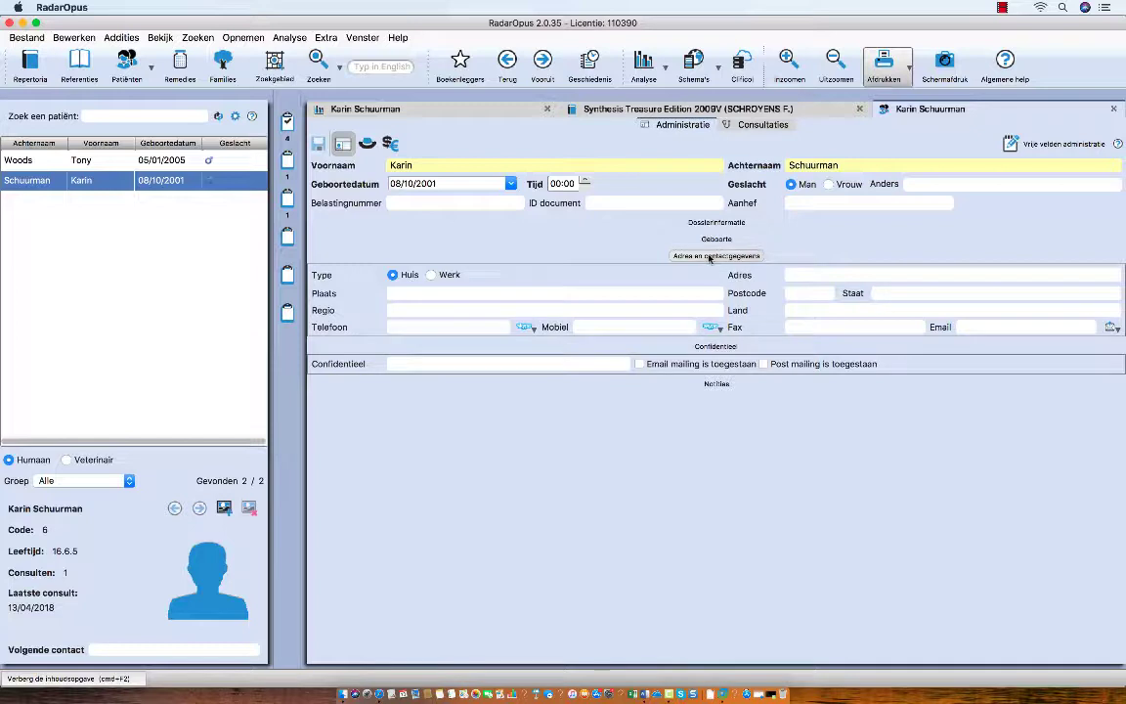
{"action": "left_click", "coordinate": [755, 125]}
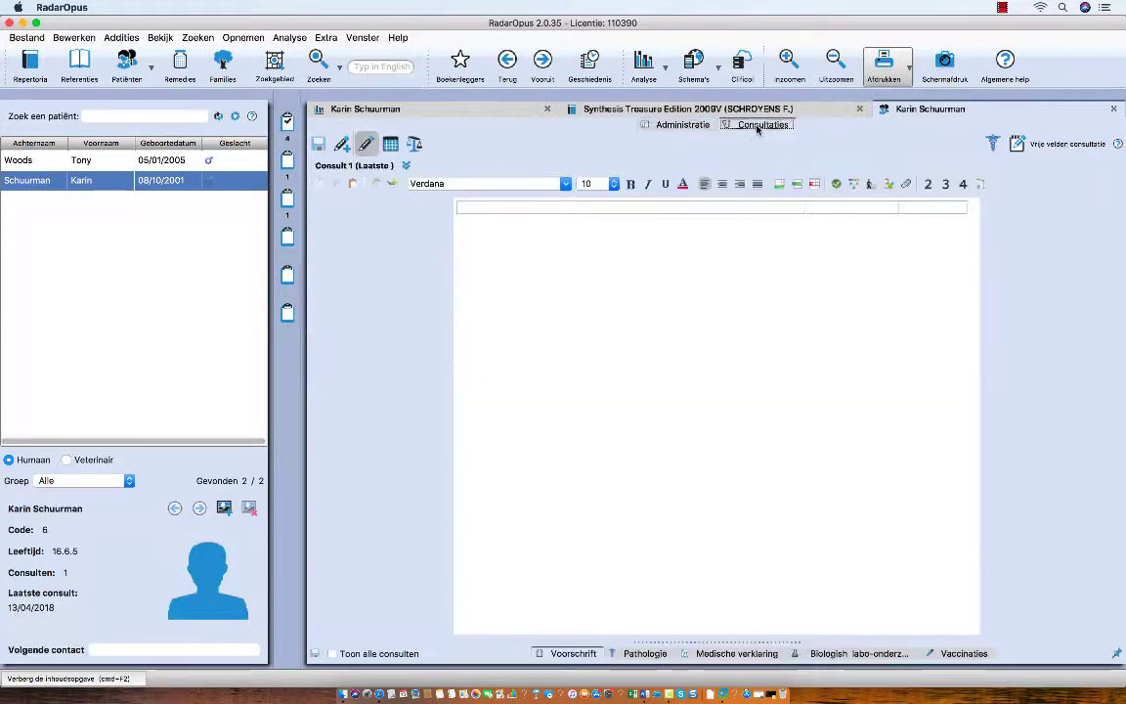
Step: Enter the test text 'uhblib;jn;ojon' in Consult 1's top note field
{"action": "left_click", "coordinate": [641, 206]}
{"action": "type", "text": "uhblib;jn;ojon"}
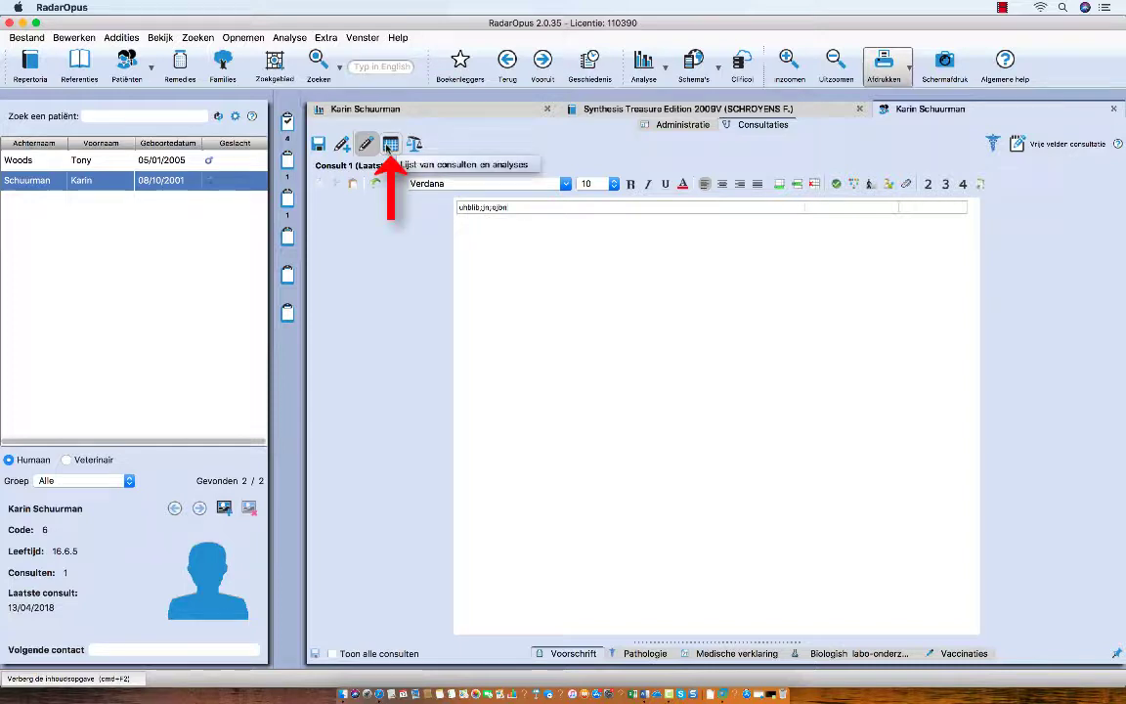
Step: Display the consultations and analyses list, revealing saved analysis no. 2 with 6 symptoms
{"action": "left_click", "coordinate": [389, 145]}
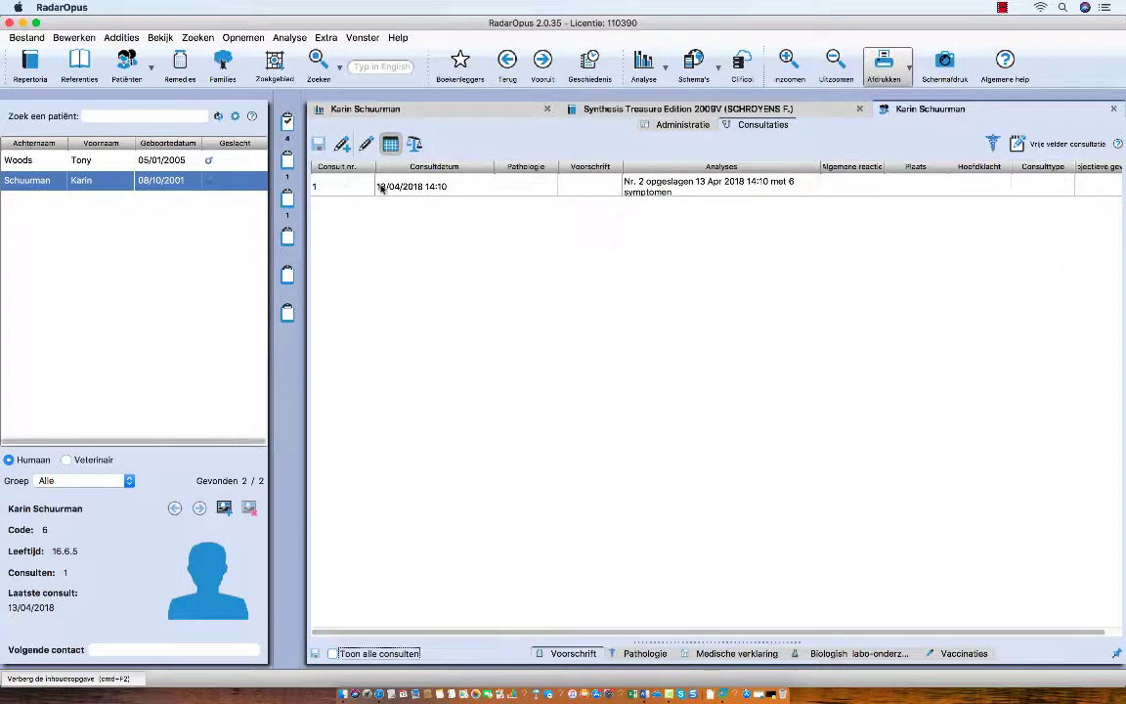
{"action": "mouse_move", "coordinate": [650, 189]}
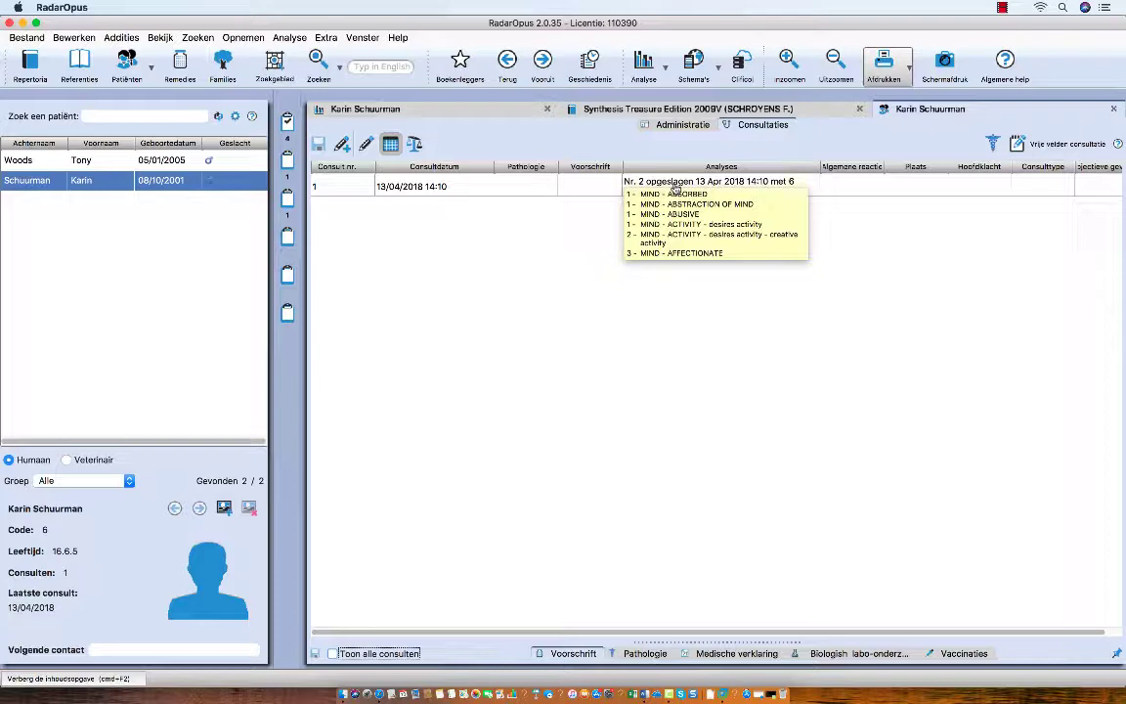
Step: Close the extra patient tab and wipe all clipboards and clipboard names, resetting to default
{"action": "left_click", "coordinate": [1114, 109]}
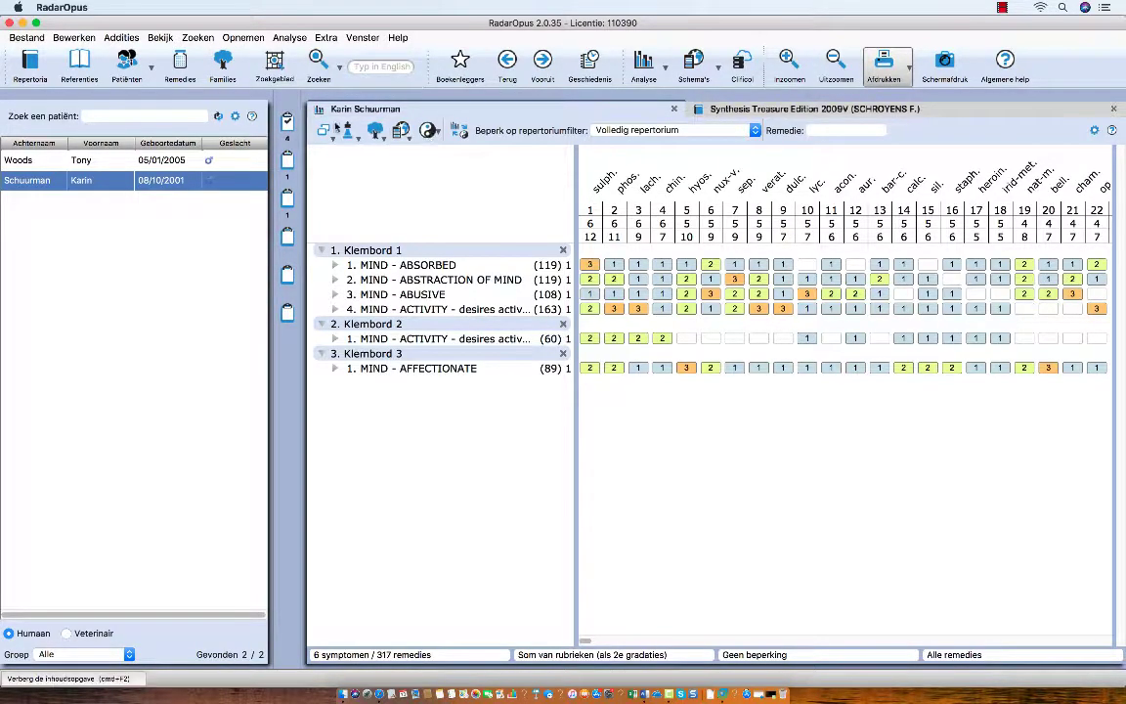
{"action": "right_click", "coordinate": [288, 125]}
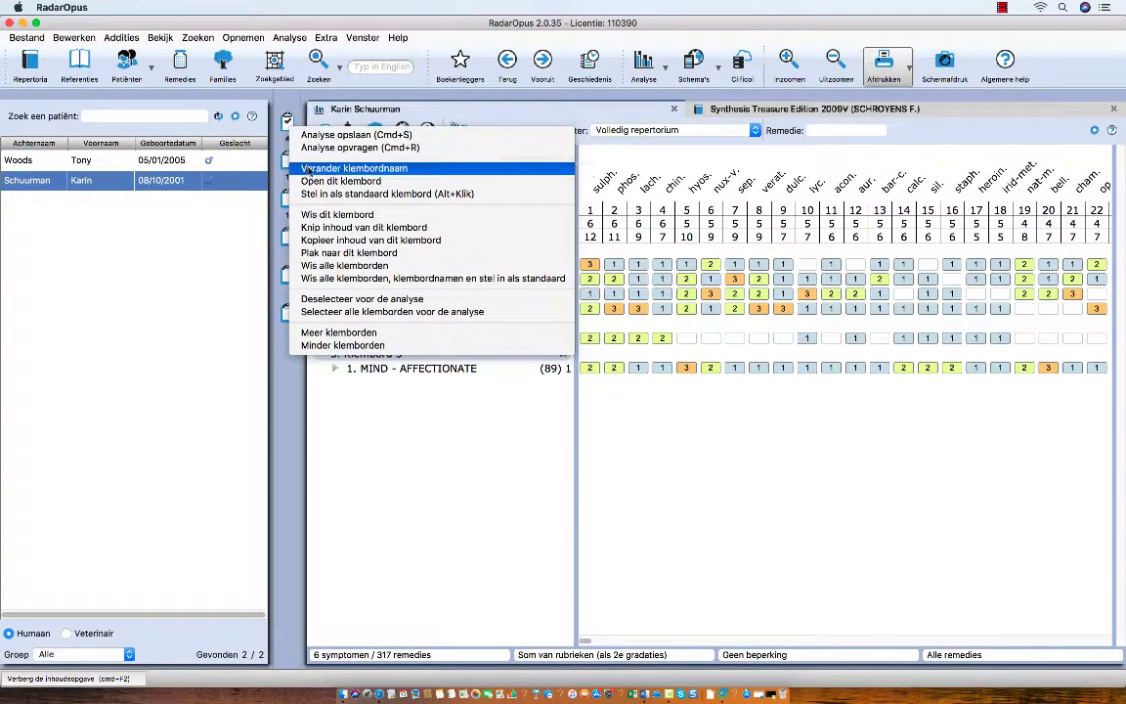
{"action": "left_click", "coordinate": [342, 240]}
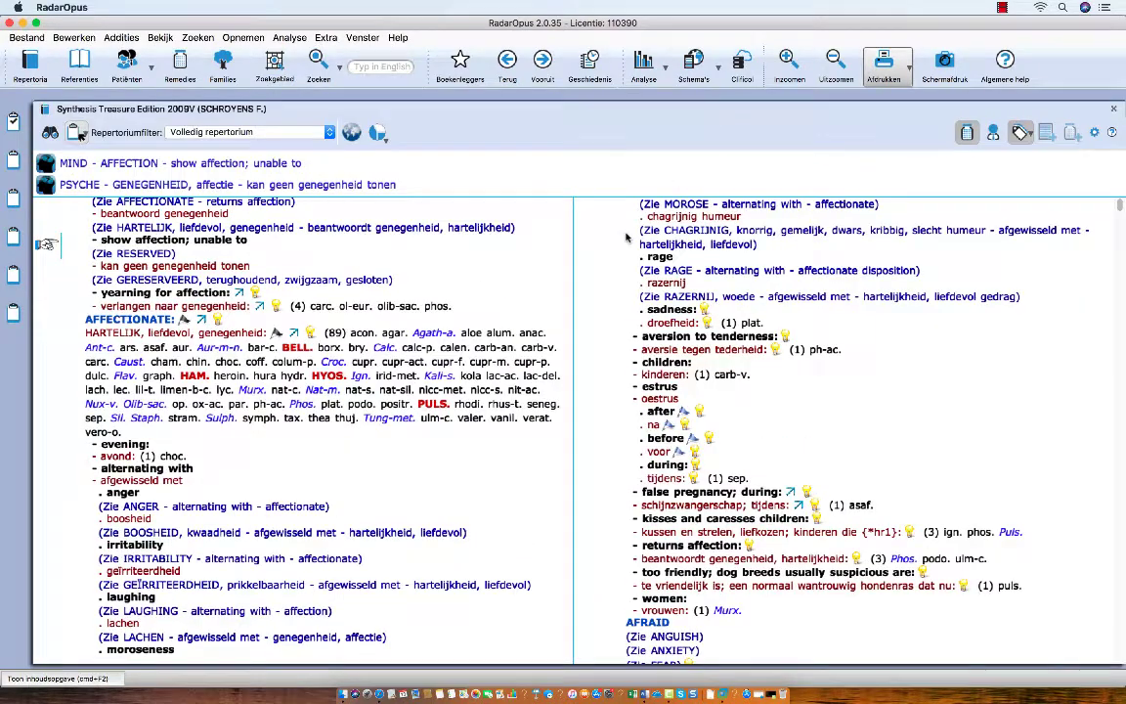
Step: Put AFFECTIONATE, ailments from sexual abuse and AILMENTS FROM anger into clipboards 1–3 and view the analysis
{"action": "left_click_drag", "start_coordinate": [147, 291], "coordinate": [14, 120]}
{"action": "scroll", "coordinate": [87, 280], "scroll_direction": "down", "scroll_amount": 5}
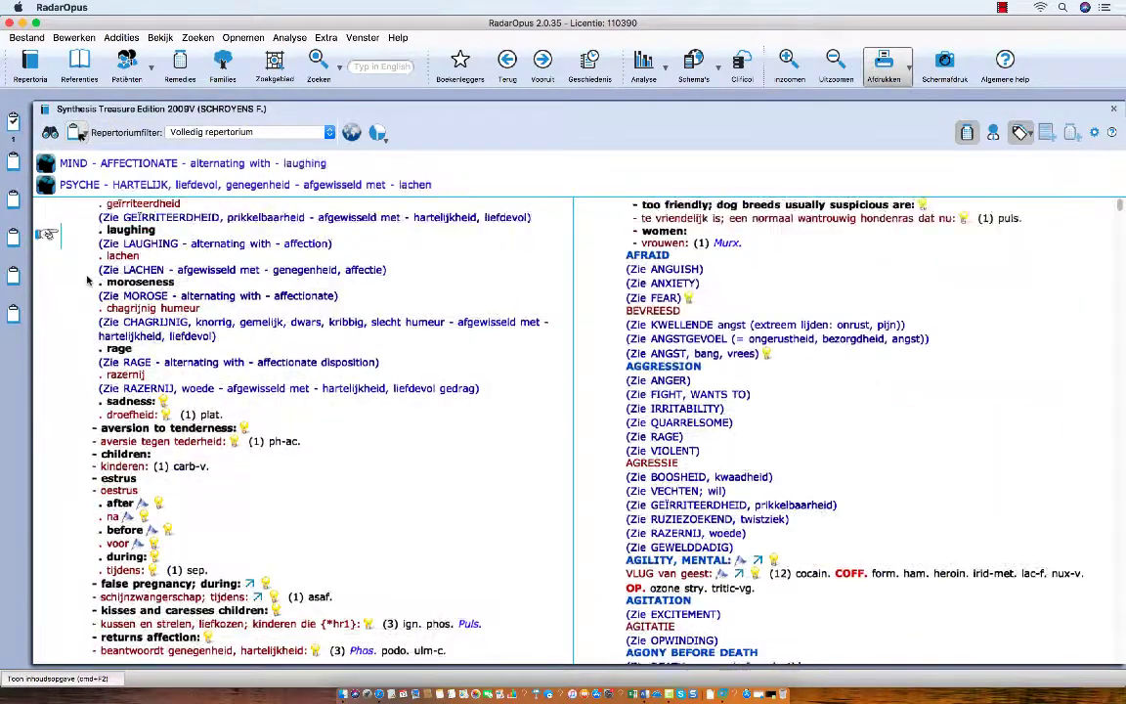
{"action": "scroll", "coordinate": [87, 281], "scroll_direction": "down", "scroll_amount": 15}
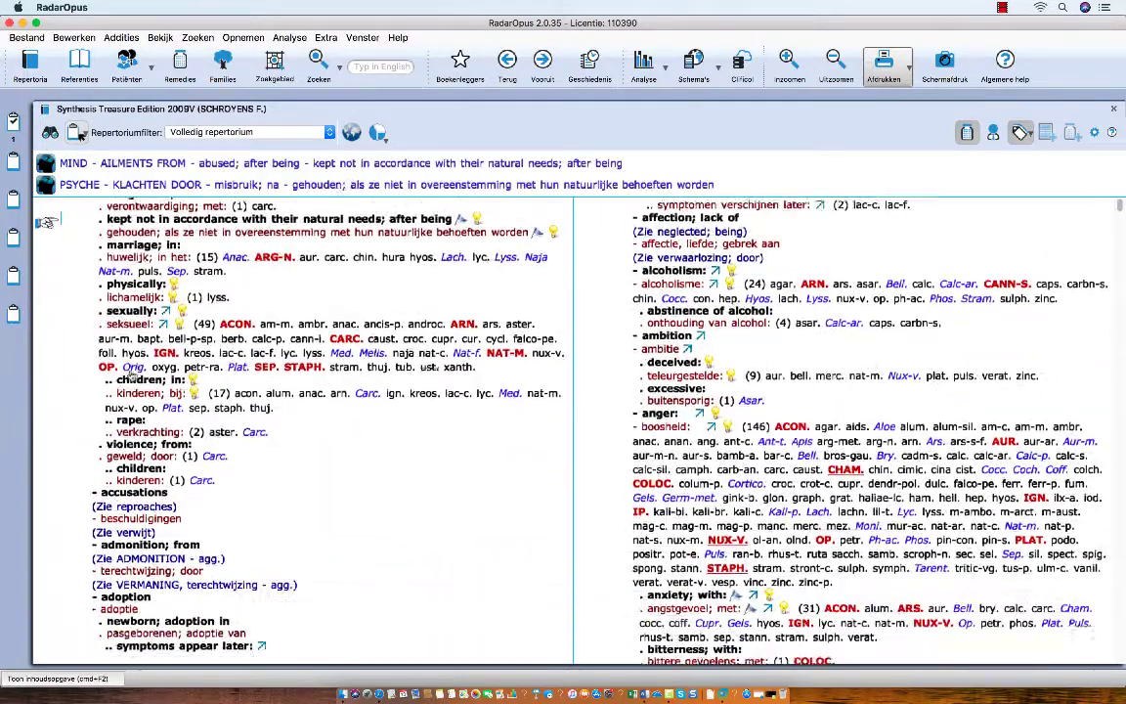
{"action": "scroll", "coordinate": [131, 372], "scroll_direction": "down", "scroll_amount": 1}
{"action": "left_click_drag", "start_coordinate": [137, 301], "coordinate": [14, 159]}
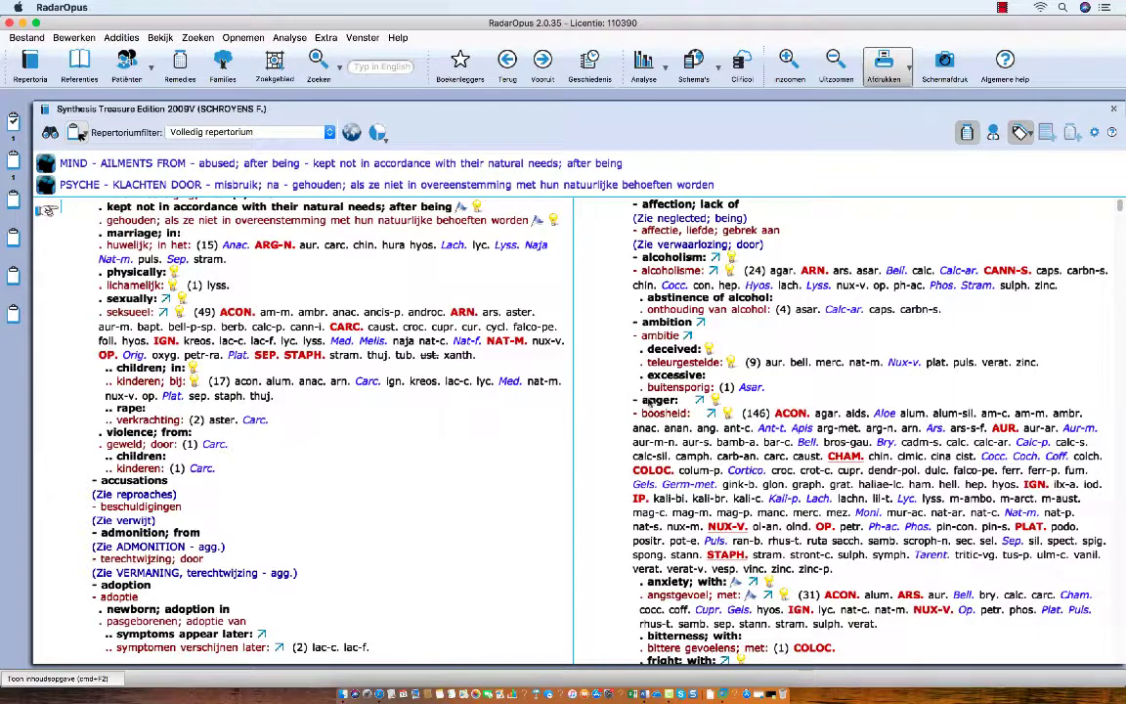
{"action": "left_click_drag", "start_coordinate": [577, 403], "coordinate": [17, 204]}
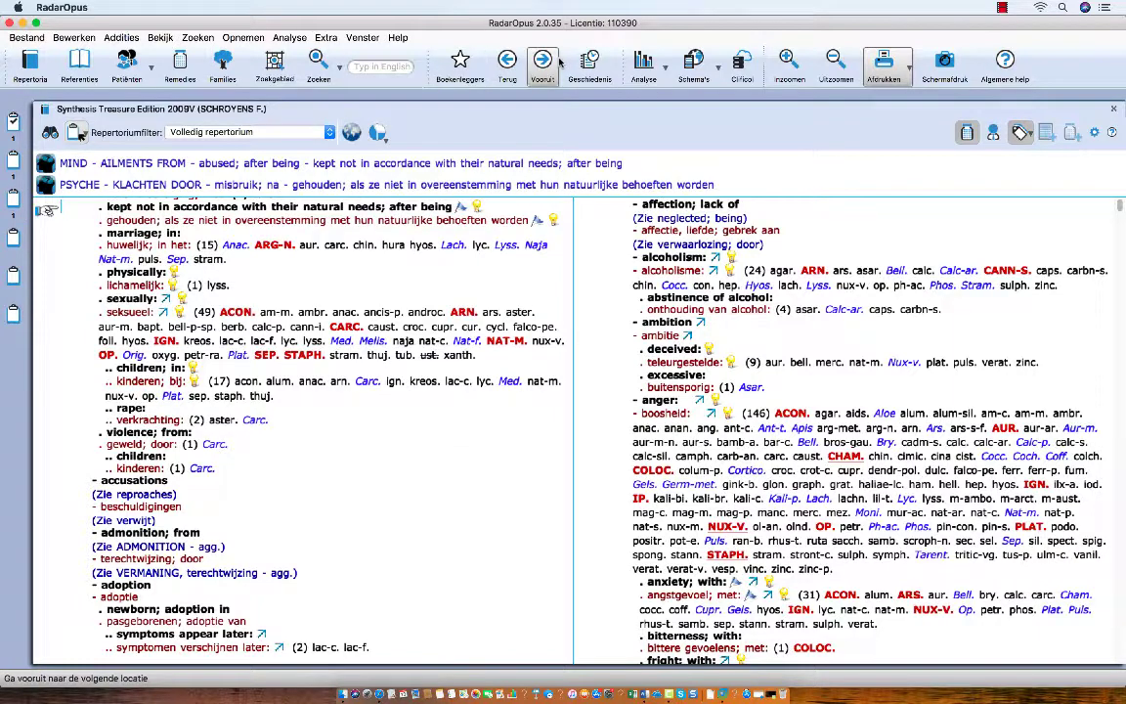
{"action": "left_click", "coordinate": [644, 62]}
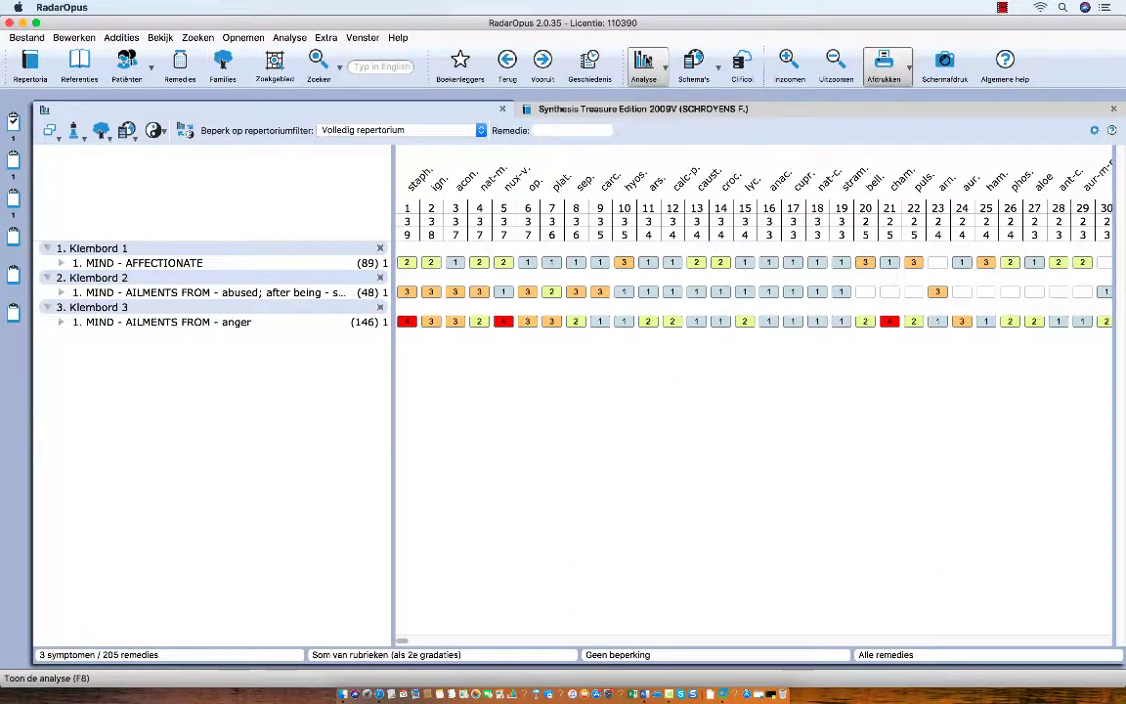
Step: Move the AILMENTS FROM anger and abused rubrics into Klembord 1
{"action": "mouse_move", "coordinate": [152, 327]}
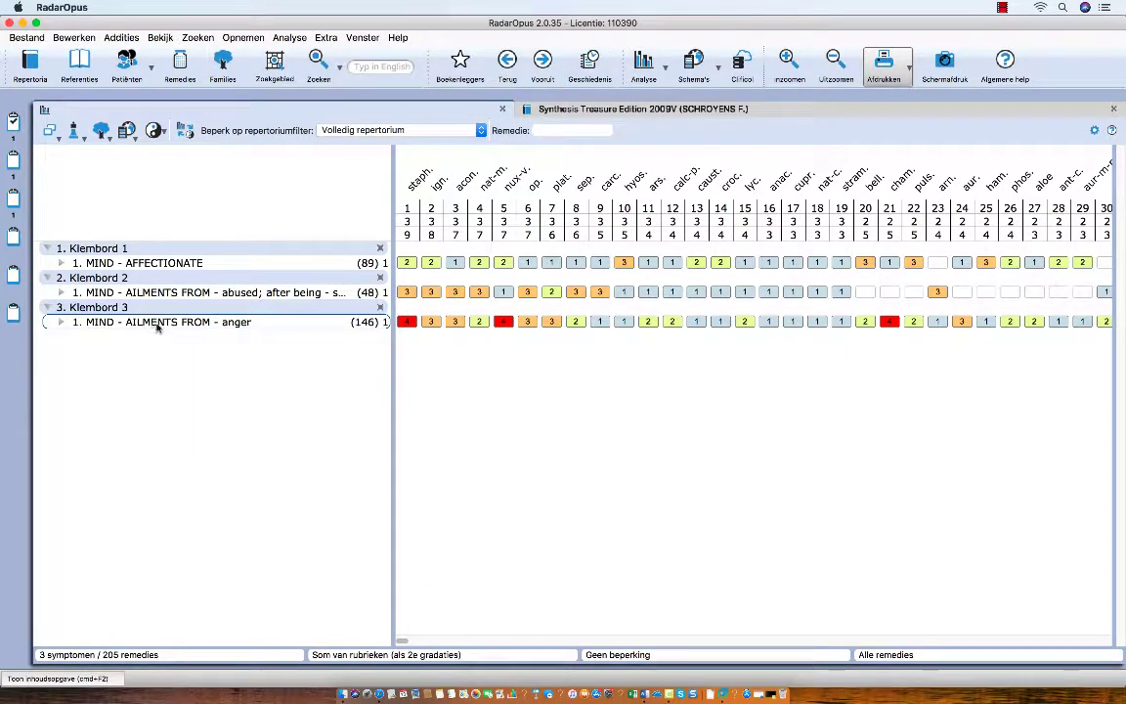
{"action": "left_click", "coordinate": [156, 322]}
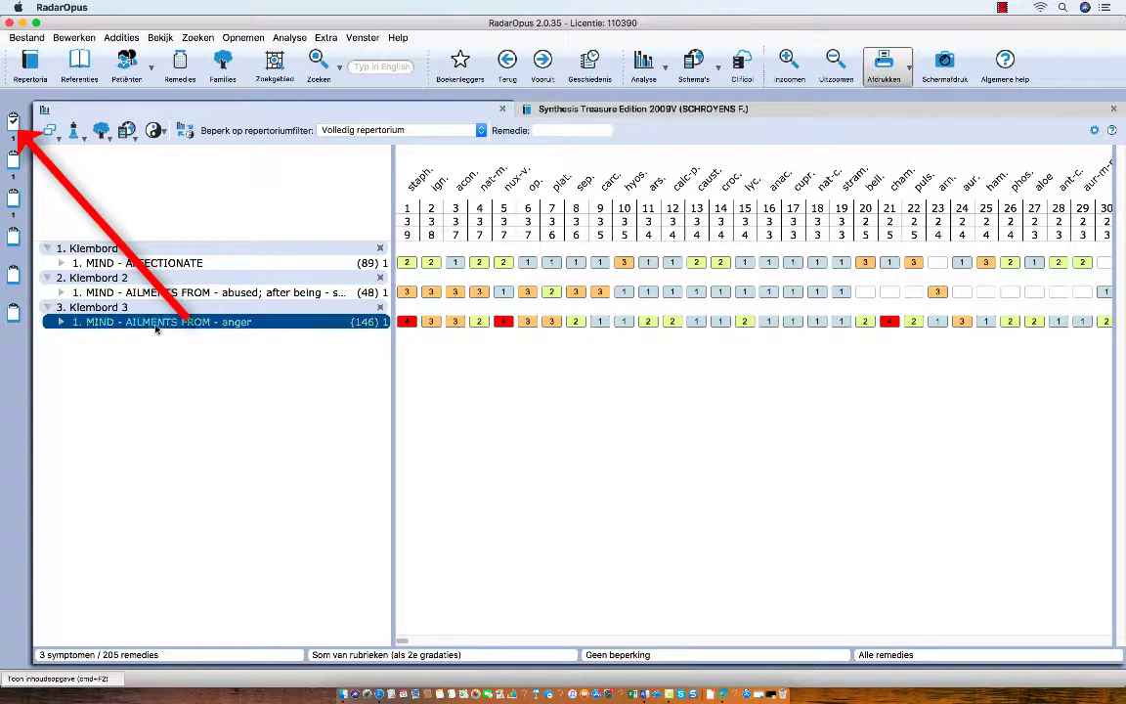
{"action": "left_click_drag", "start_coordinate": [156, 325], "coordinate": [13, 121]}
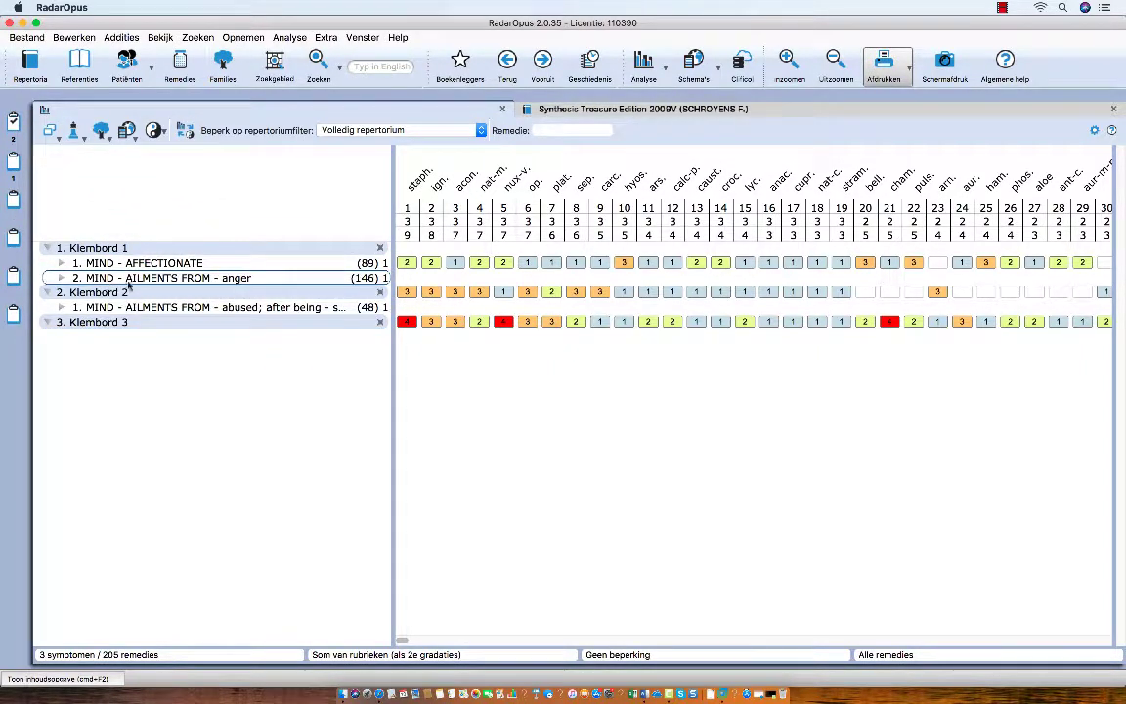
{"action": "left_click", "coordinate": [142, 309]}
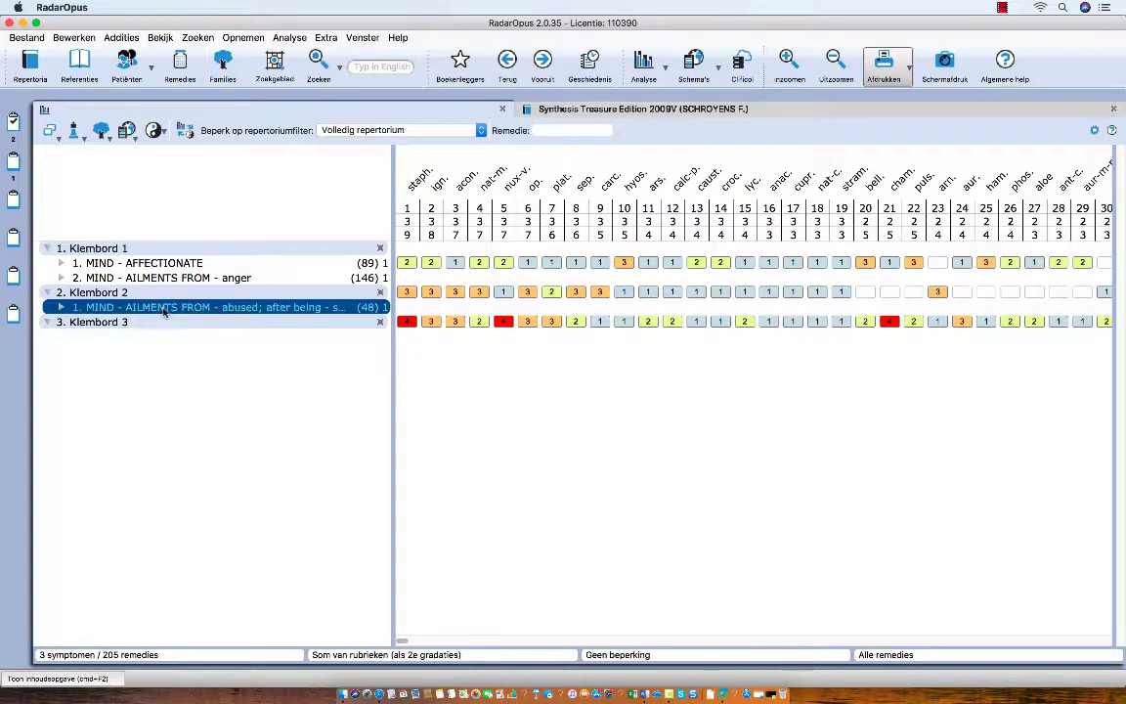
{"action": "left_click_drag", "start_coordinate": [145, 309], "coordinate": [14, 122]}
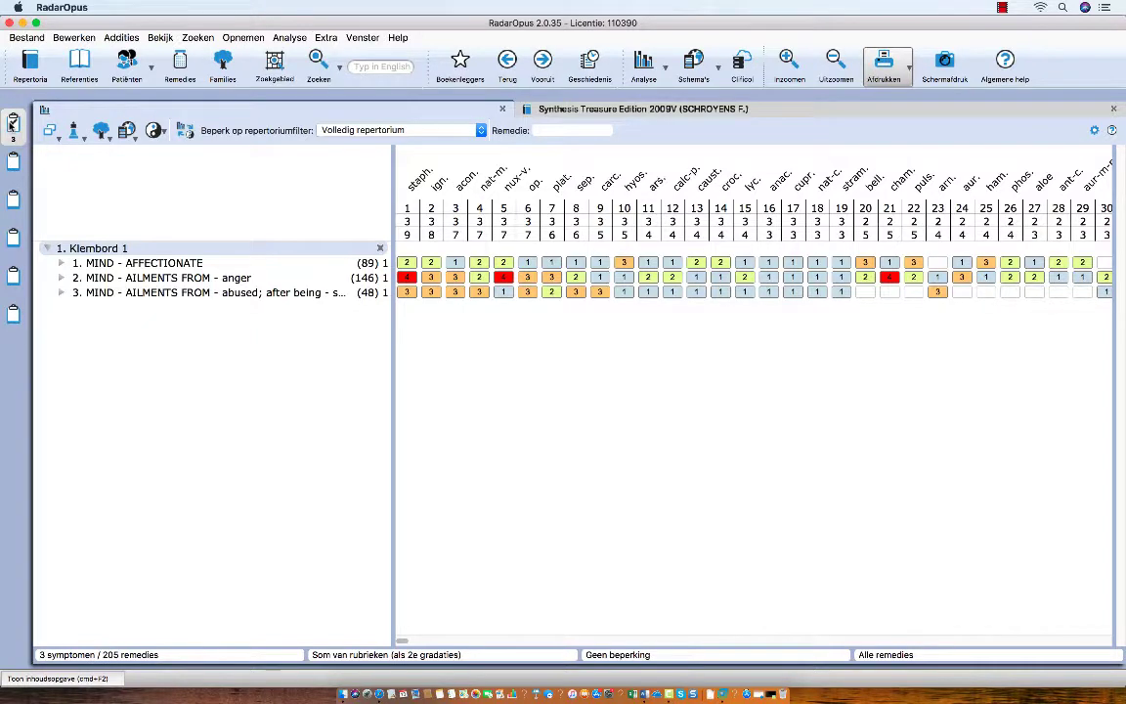
Step: Save the analysis standalone ('los opslaan') under a seminar title dated April 2018
{"action": "right_click", "coordinate": [12, 122]}
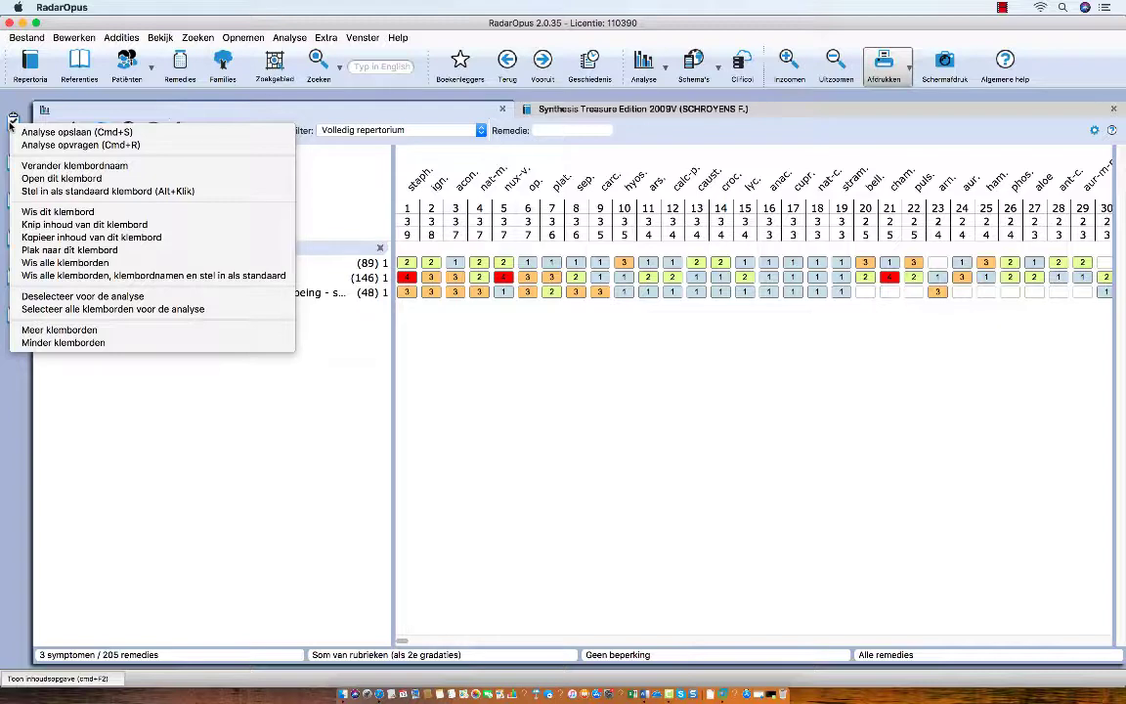
{"action": "left_click", "coordinate": [59, 131]}
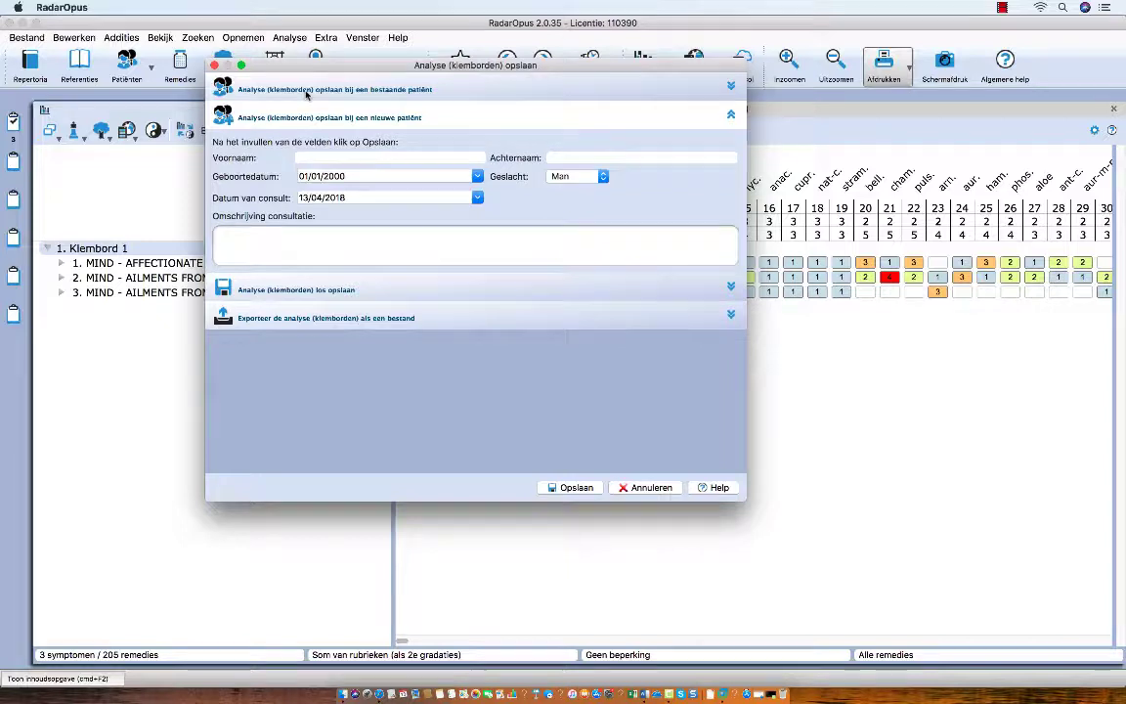
{"action": "left_click", "coordinate": [315, 288]}
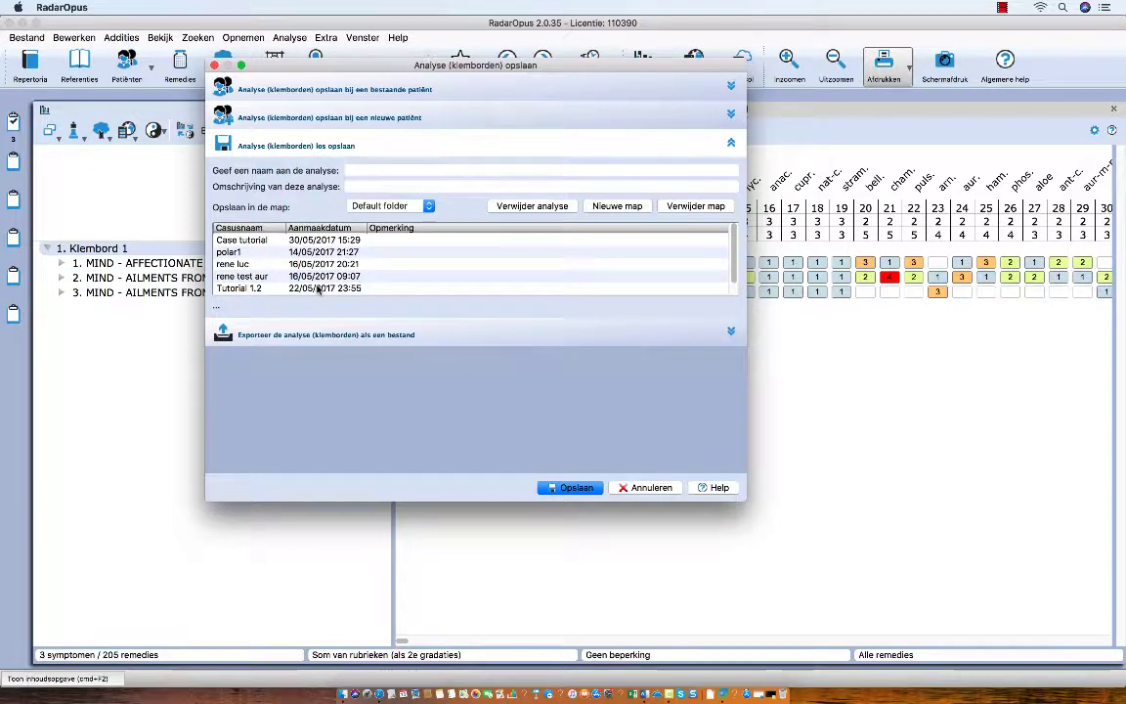
{"action": "type", "text": "Sem"}
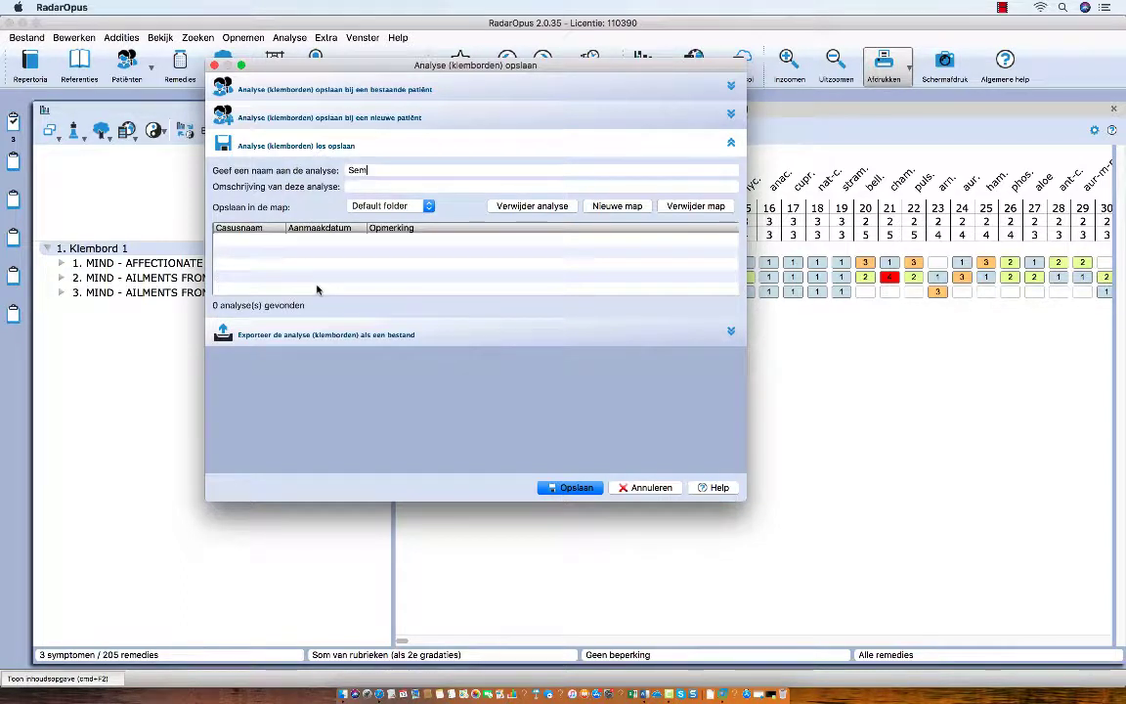
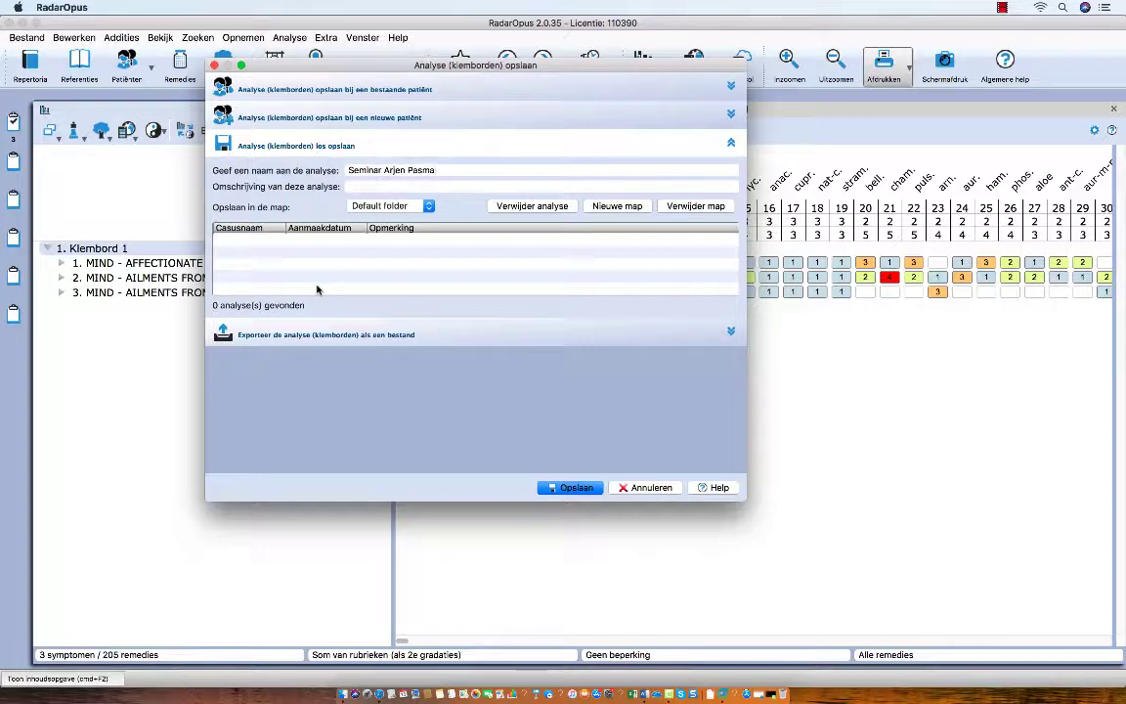
{"action": "type", "text": " April 2018"}
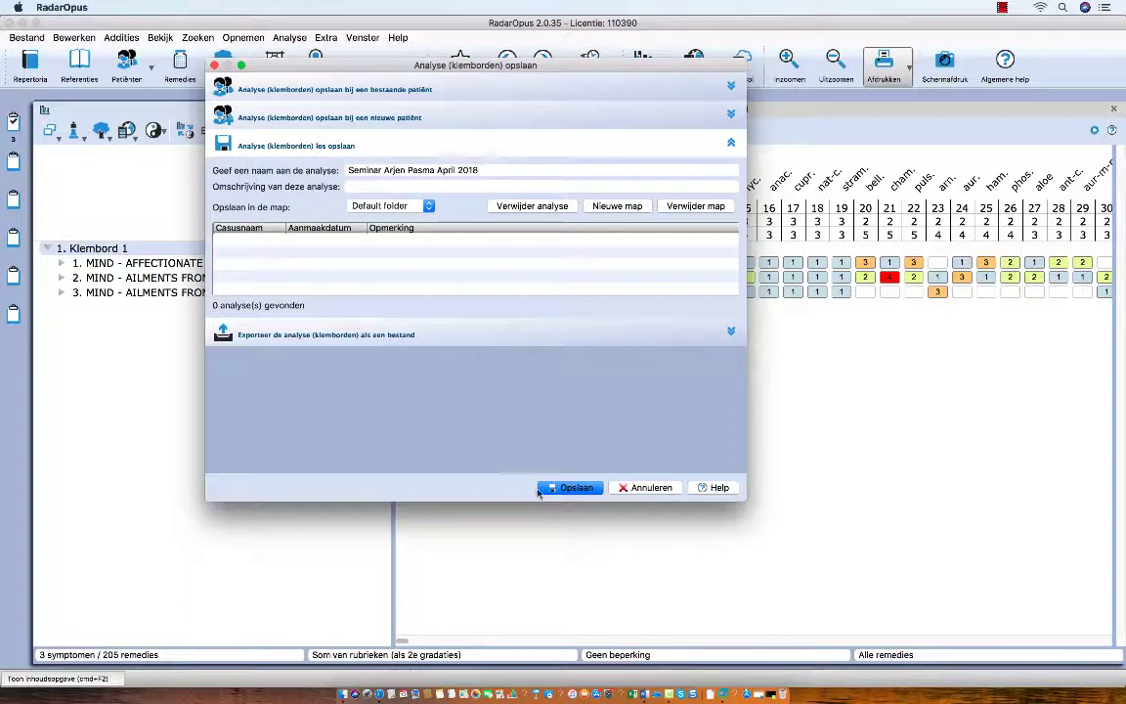
{"action": "left_click", "coordinate": [576, 487]}
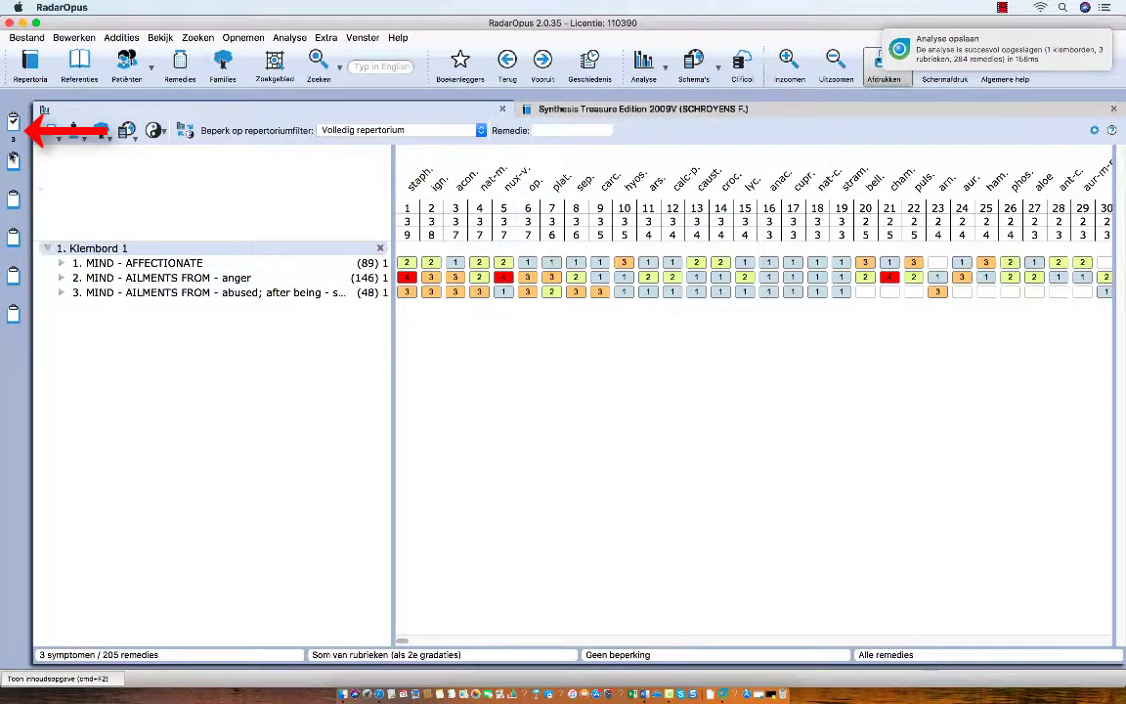
Step: Choose Wis alle klemborden to empty every clipboard, closing the analysis tab
{"action": "left_click", "coordinate": [11, 123]}
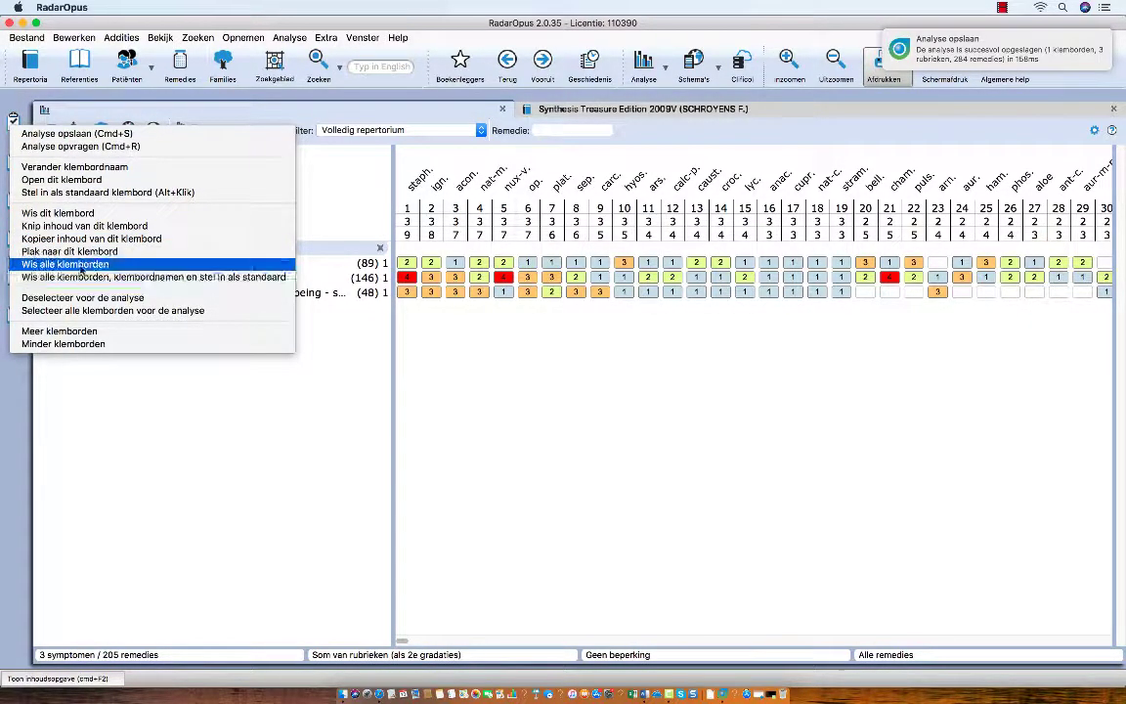
{"action": "left_click", "coordinate": [78, 264]}
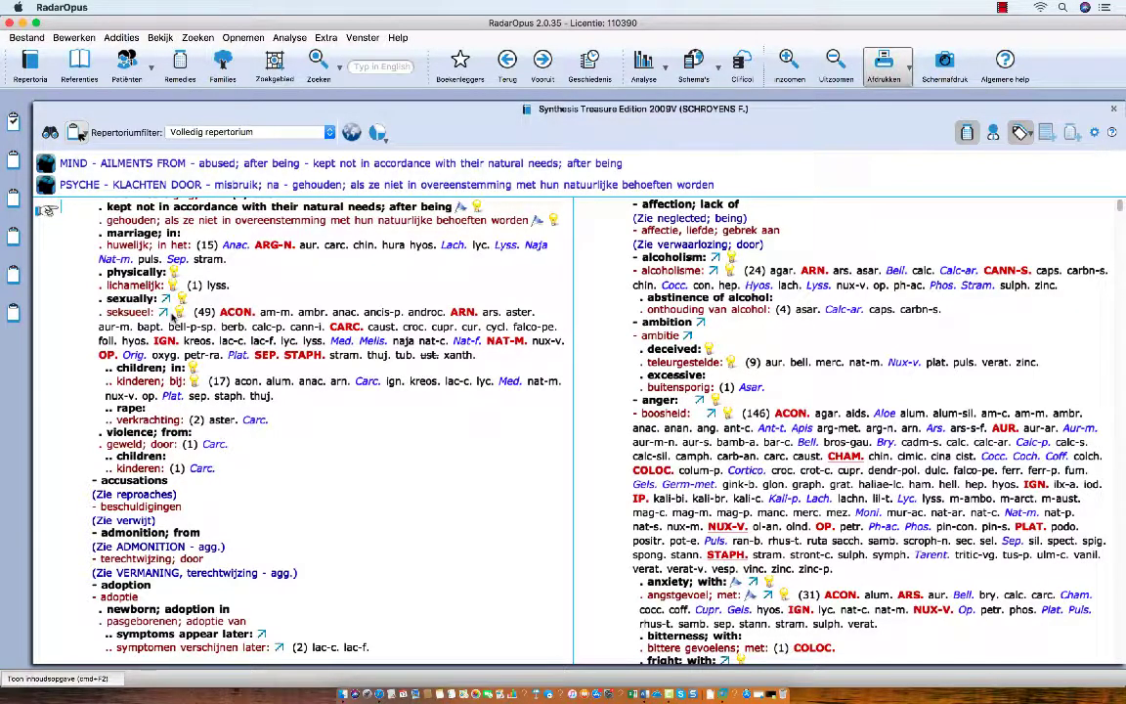
Step: Retrieve the standalone seminar analysis via Analyse opvragen, searching 'sem' among standalone saves
{"action": "right_click", "coordinate": [12, 121]}
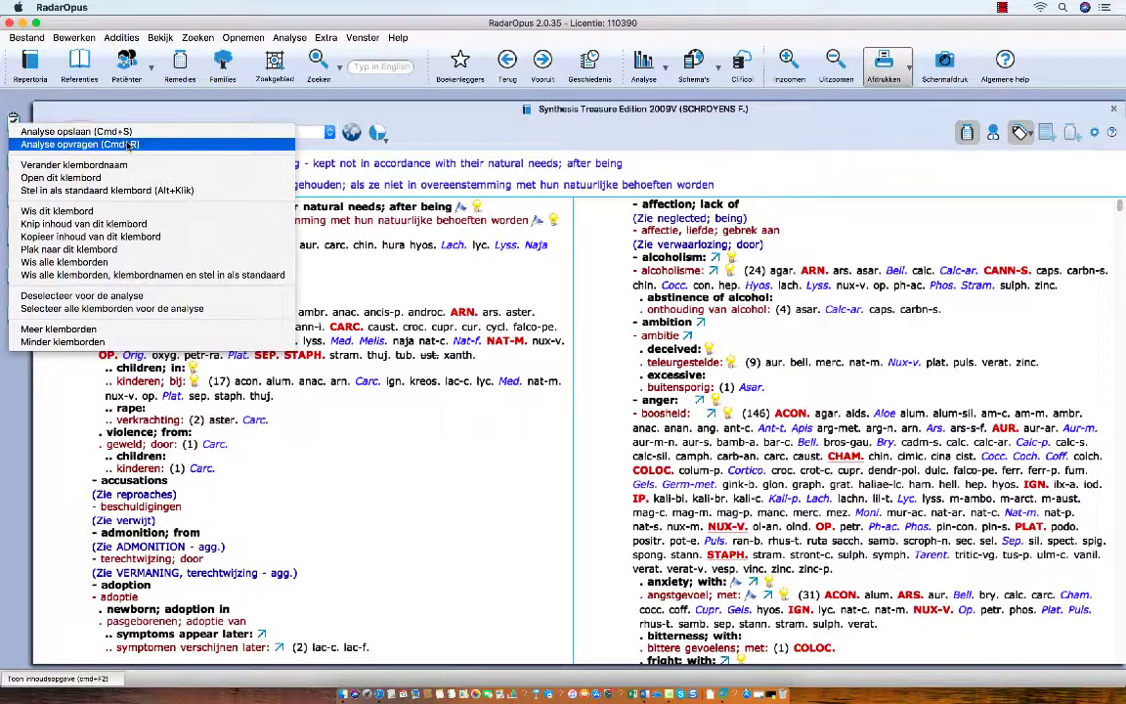
{"action": "left_click", "coordinate": [127, 145]}
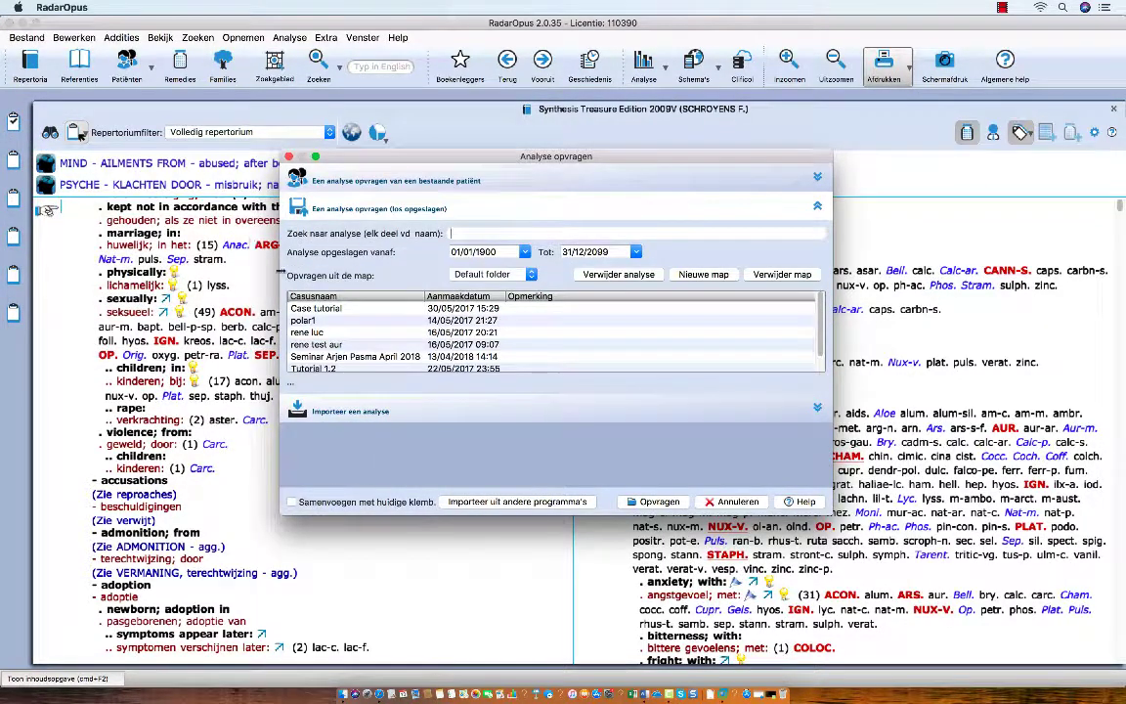
{"action": "left_click", "coordinate": [318, 184]}
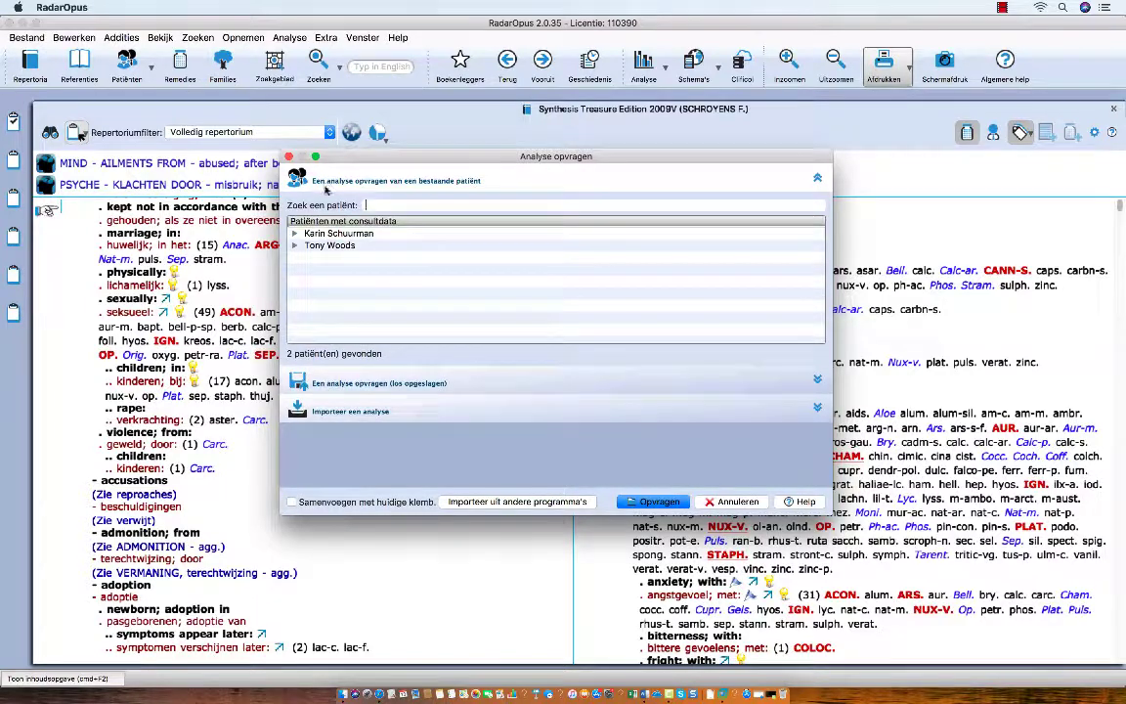
{"action": "left_click", "coordinate": [329, 382]}
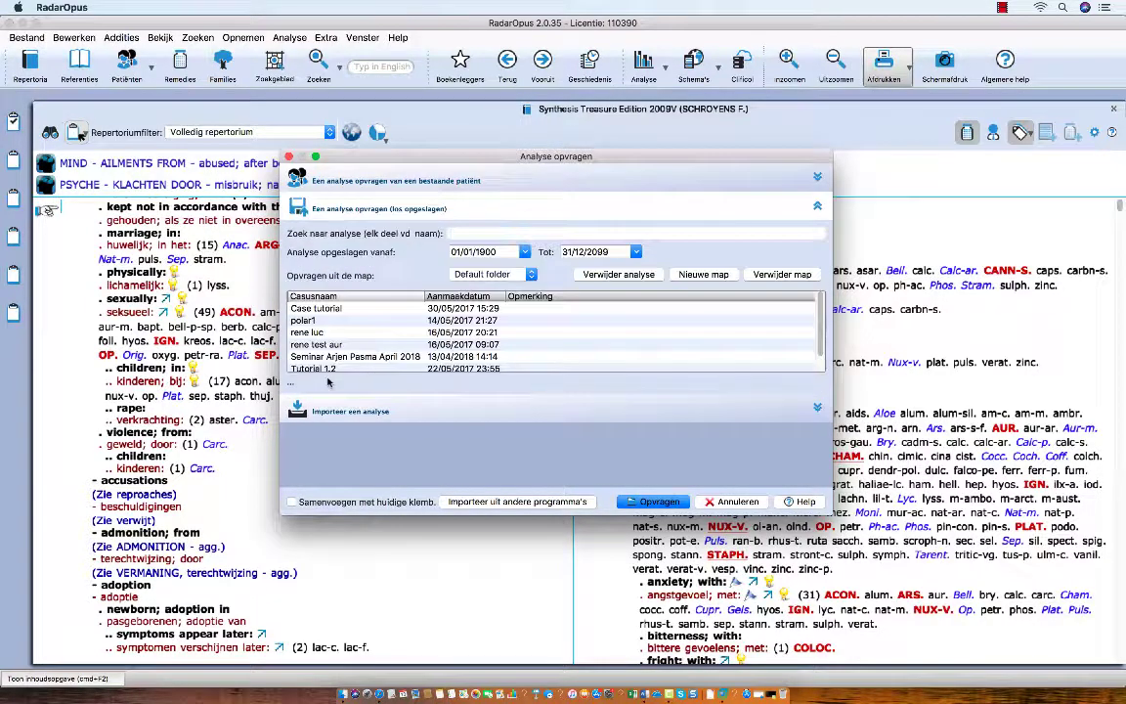
{"action": "left_click", "coordinate": [435, 234]}
{"action": "type", "text": "s"}
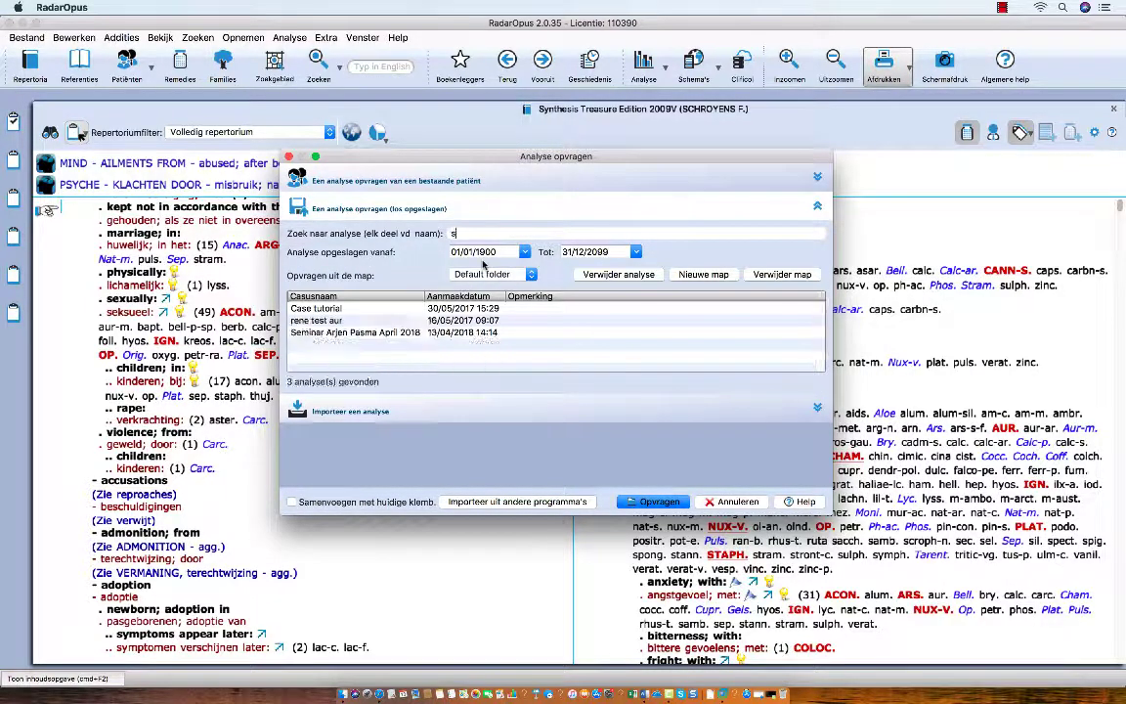
{"action": "type", "text": "em"}
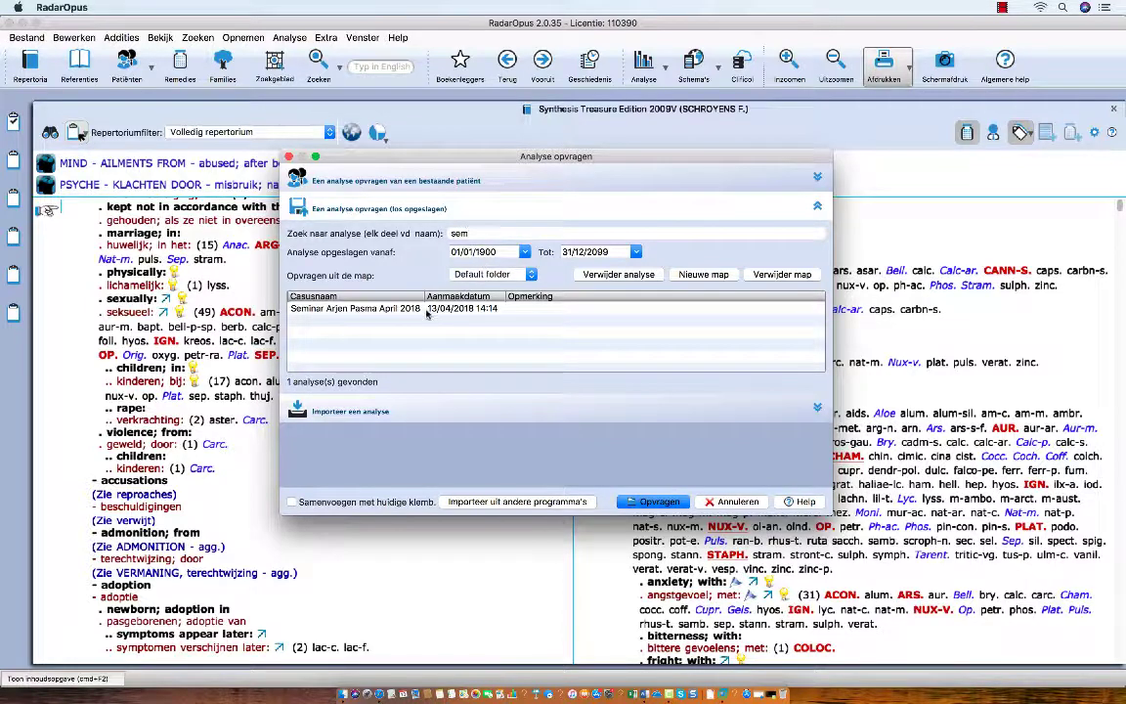
{"action": "left_click", "coordinate": [426, 311]}
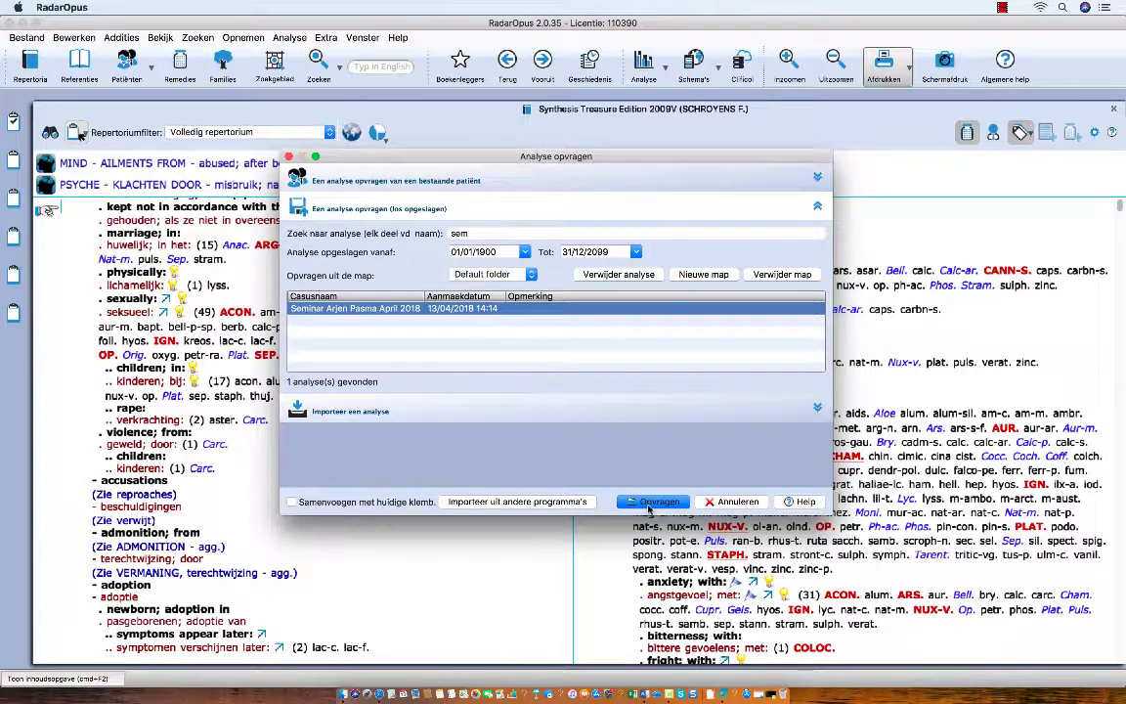
{"action": "left_click", "coordinate": [650, 501]}
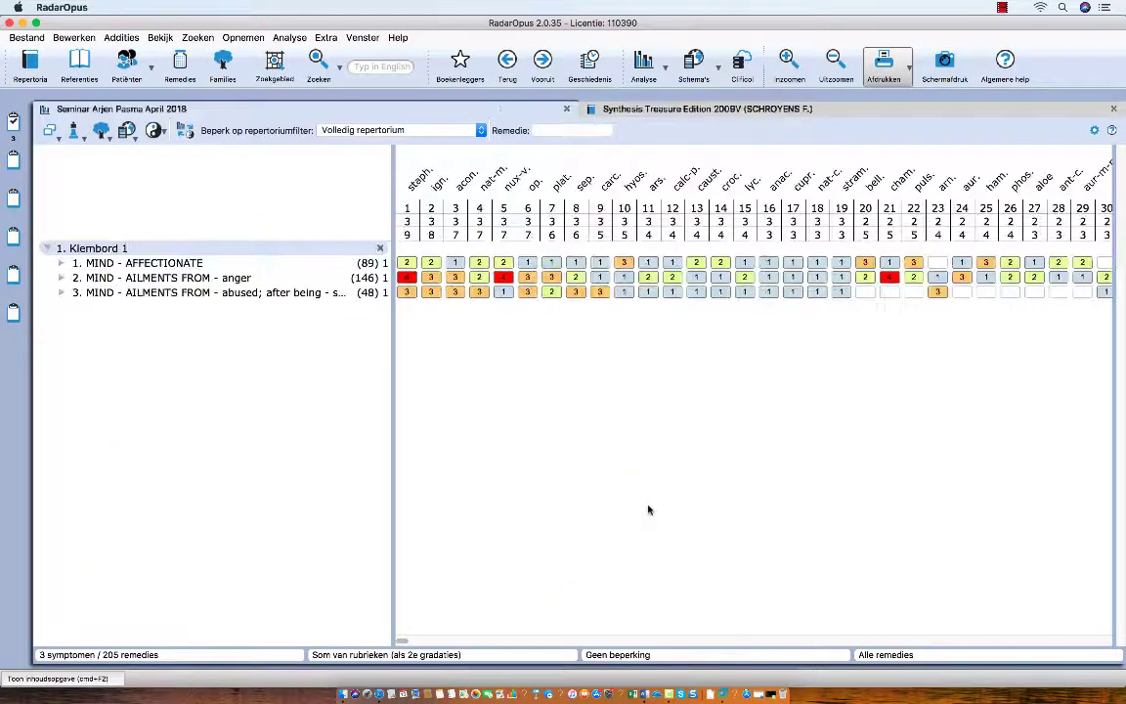